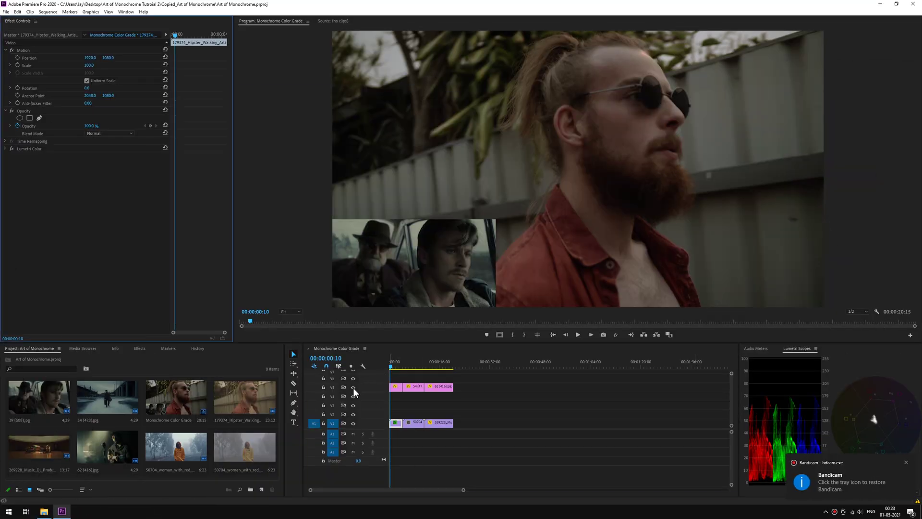
# - Hide the V5 inset picture track
pyautogui.click(353, 388)
# - Review the shots, then create an Adjustment Layer and lay it over the shots on V2
pyautogui.moveTo(393, 369)
pyautogui.mouseDown()
pyautogui.moveTo(436, 373)
pyautogui.moveTo(365, 383)
pyautogui.moveTo(400, 368)
pyautogui.moveTo(441, 373)
pyautogui.moveTo(383, 375)
pyautogui.mouseUp()
pyautogui.click(354, 387)
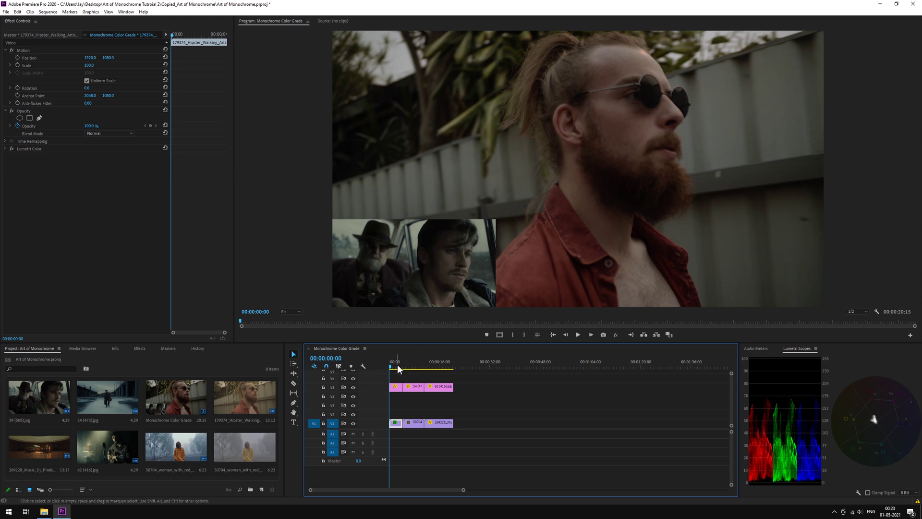
pyautogui.click(263, 489)
pyautogui.click(281, 423)
pyautogui.click(470, 281)
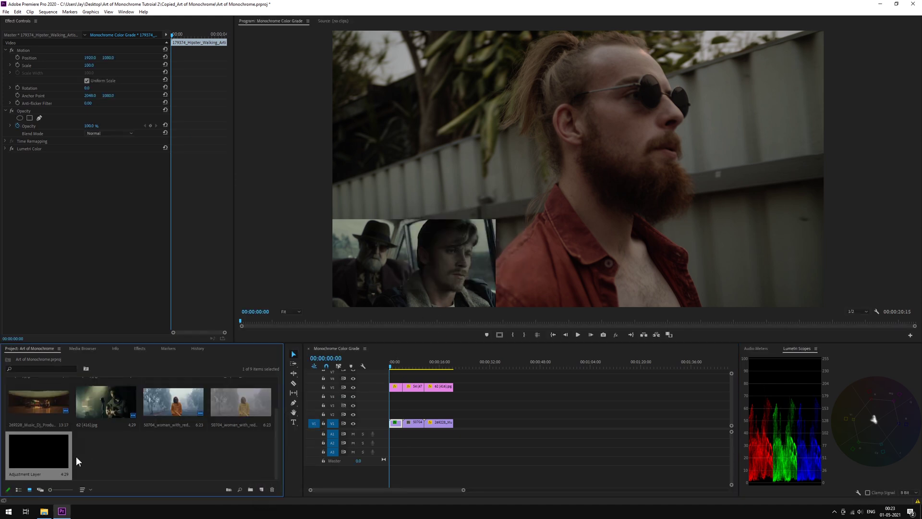
pyautogui.moveTo(39, 452); pyautogui.dragTo(453, 413)
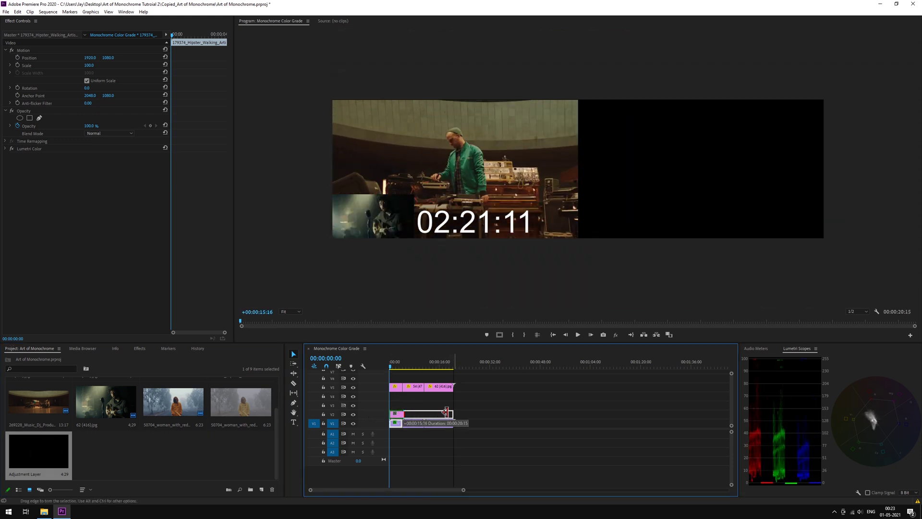
# - Search the Effects panel for Lumetri and apply Lumetri Color to the adjustment layer
pyautogui.click(140, 348)
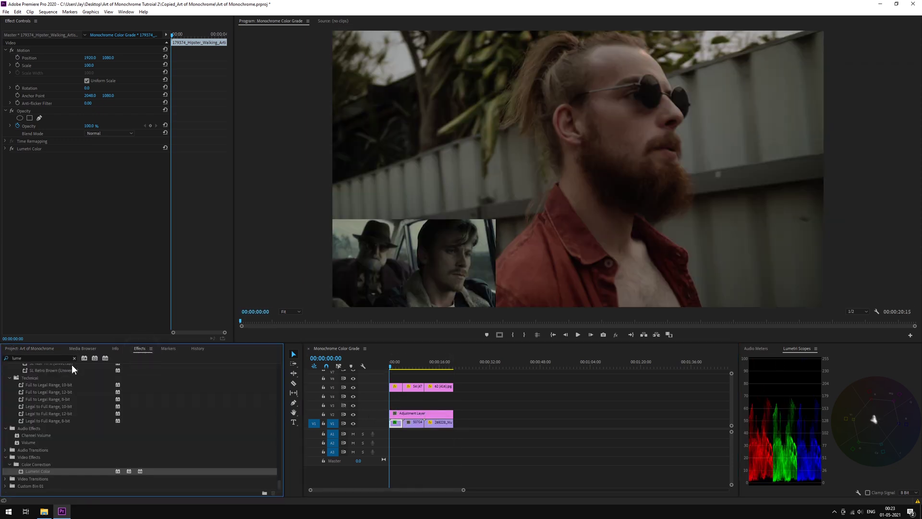
pyautogui.click(74, 358)
pyautogui.write('lum')
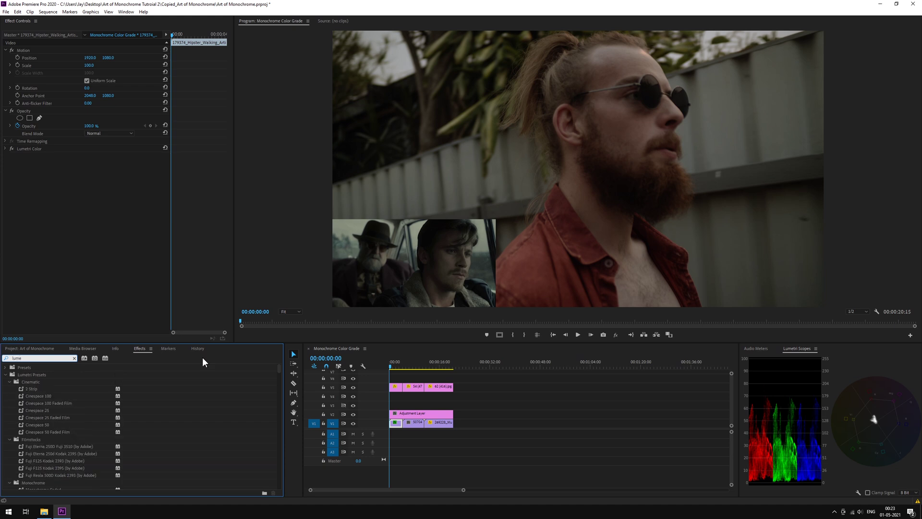
pyautogui.write('e')
pyautogui.moveTo(278, 367); pyautogui.dragTo(279, 486)
pyautogui.moveTo(50, 470); pyautogui.dragTo(394, 416)
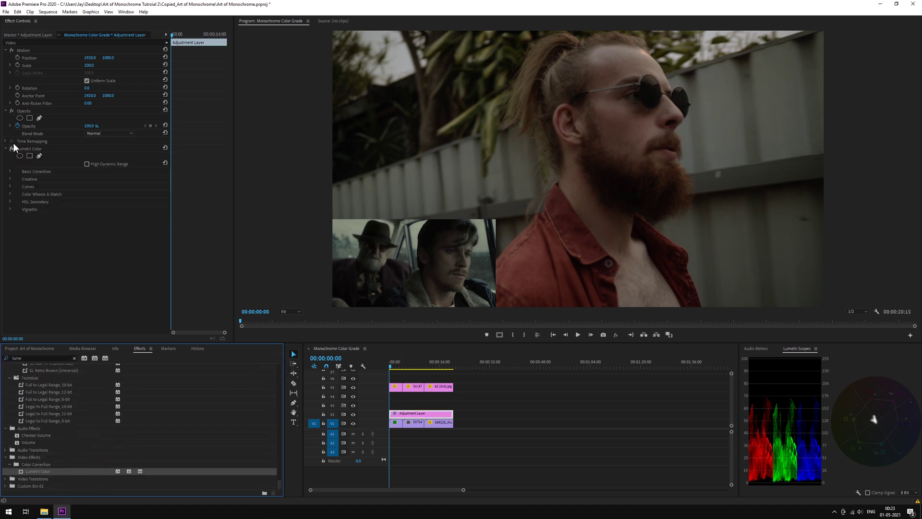
pyautogui.click(5, 50)
pyautogui.click(5, 58)
# - Load Kodak Vision2 500T [5218].cube as the adjustment layer's Lumetri Creative look
pyautogui.click(10, 104)
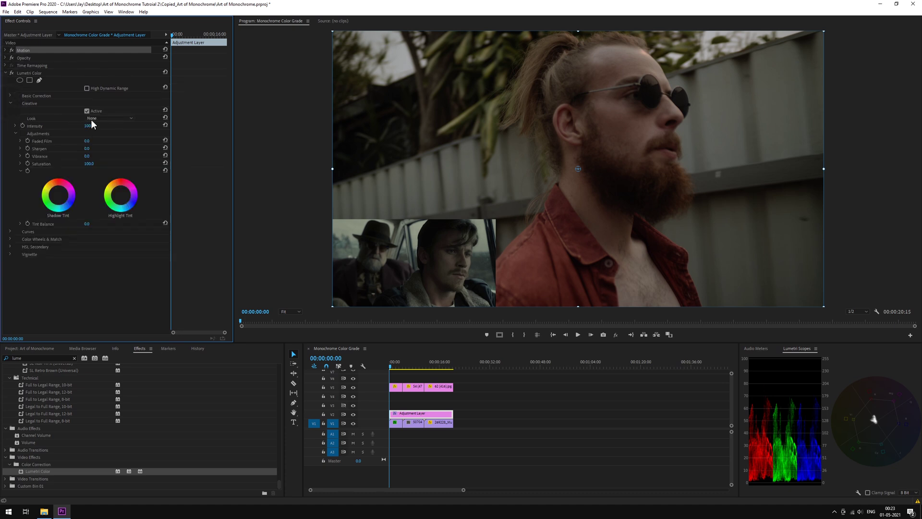
pyautogui.click(92, 119)
pyautogui.click(100, 141)
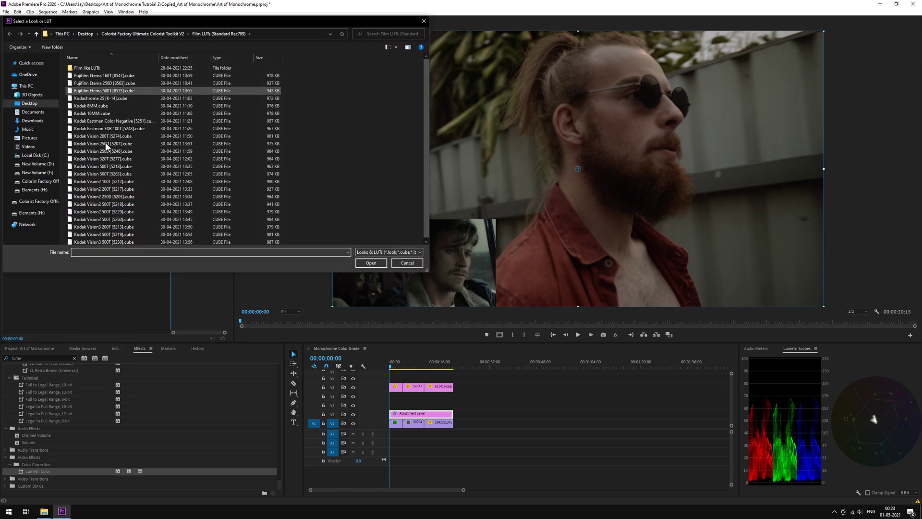
pyautogui.doubleClick(114, 202)
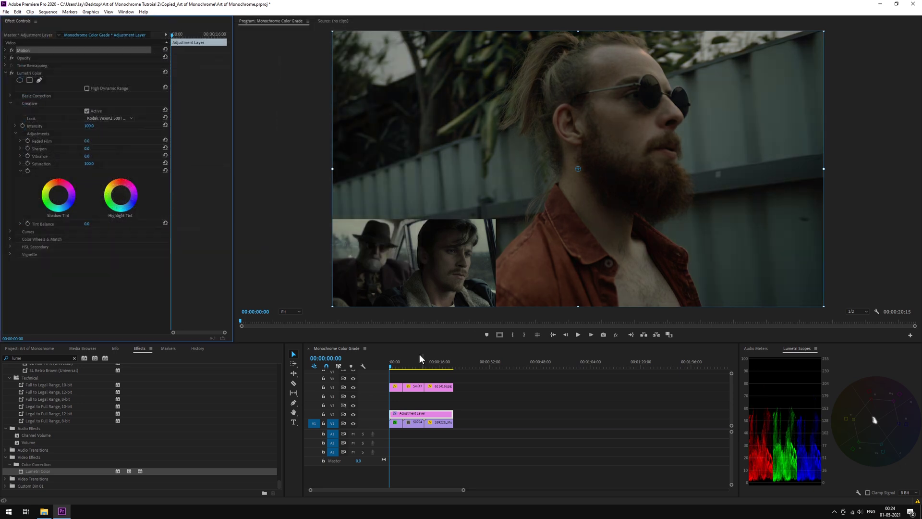
pyautogui.click(393, 368)
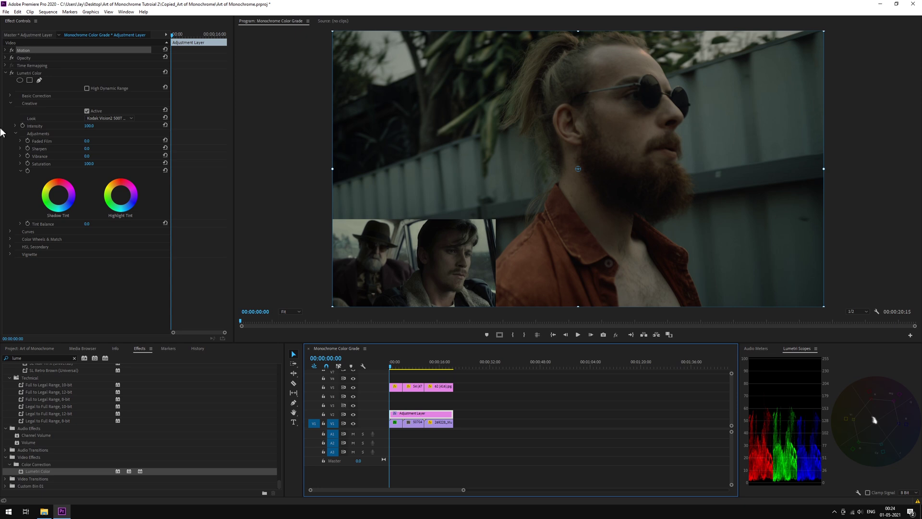
pyautogui.click(6, 73)
# - Add a second Lumetri Color to the bearded man's V1 clip and rename it 'Lumetri Color (Desat)'
pyautogui.click(397, 425)
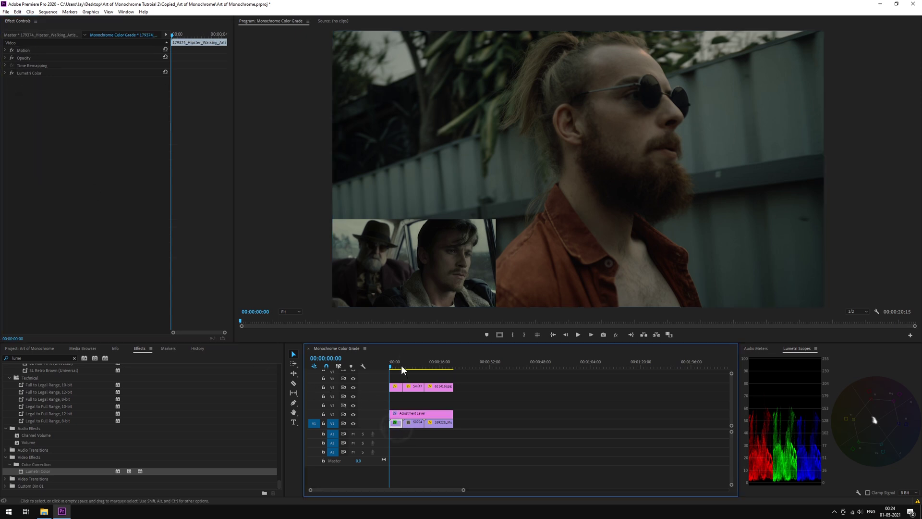
pyautogui.click(395, 366)
pyautogui.moveTo(43, 471); pyautogui.dragTo(241, 442)
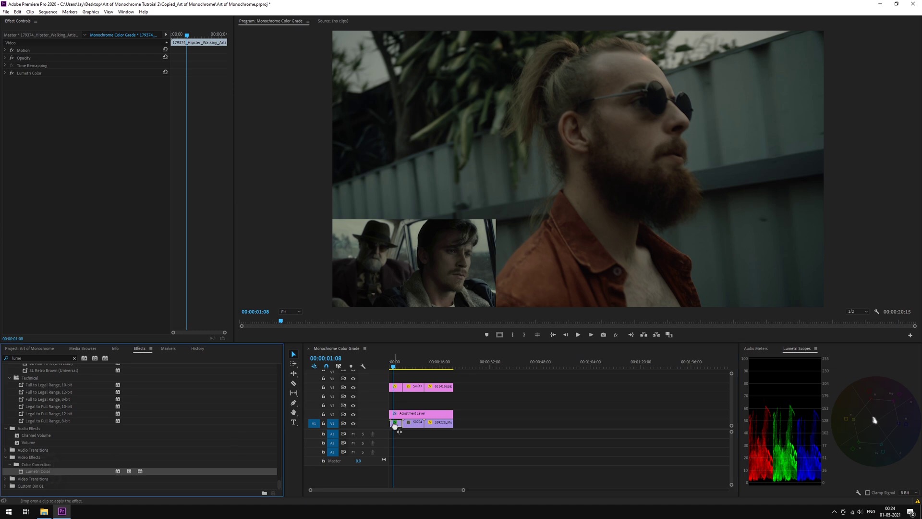
pyautogui.rightClick(28, 80)
pyautogui.click(40, 85)
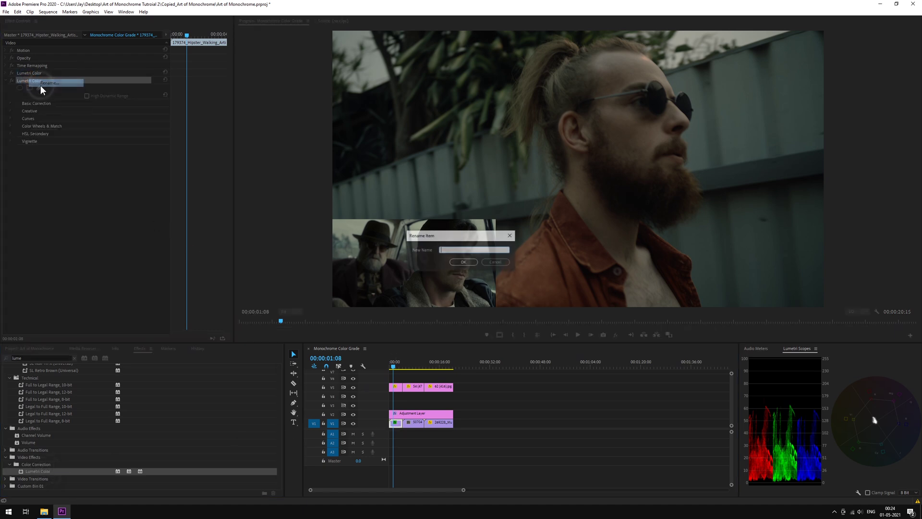
pyautogui.write('Desat')
pyautogui.press('Return')
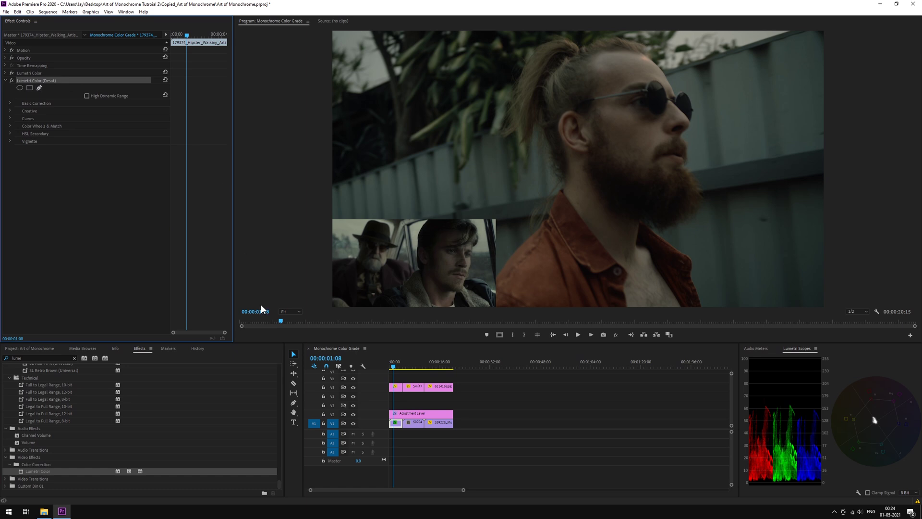
# - Hide the V2 adjustment layer and expand the Desat effect's Curves section
pyautogui.click(354, 414)
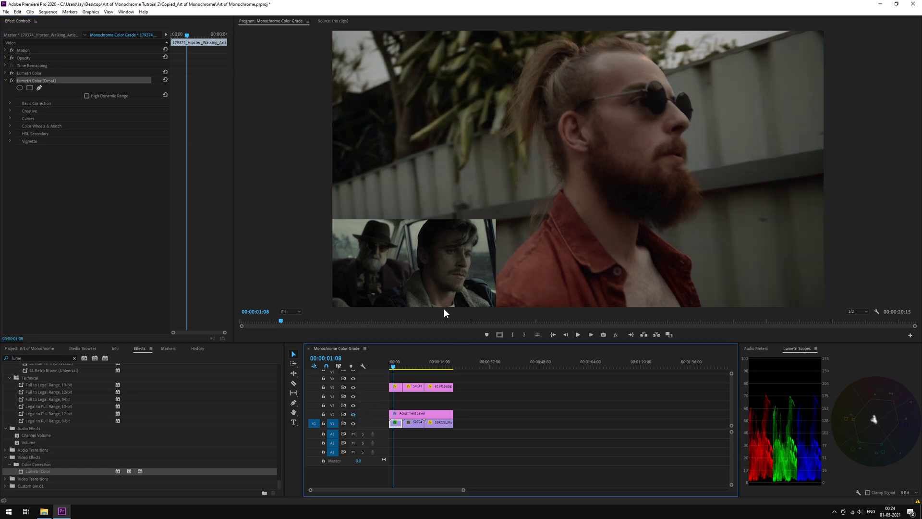
pyautogui.click(10, 119)
pyautogui.scroll(-5, 44, 182)
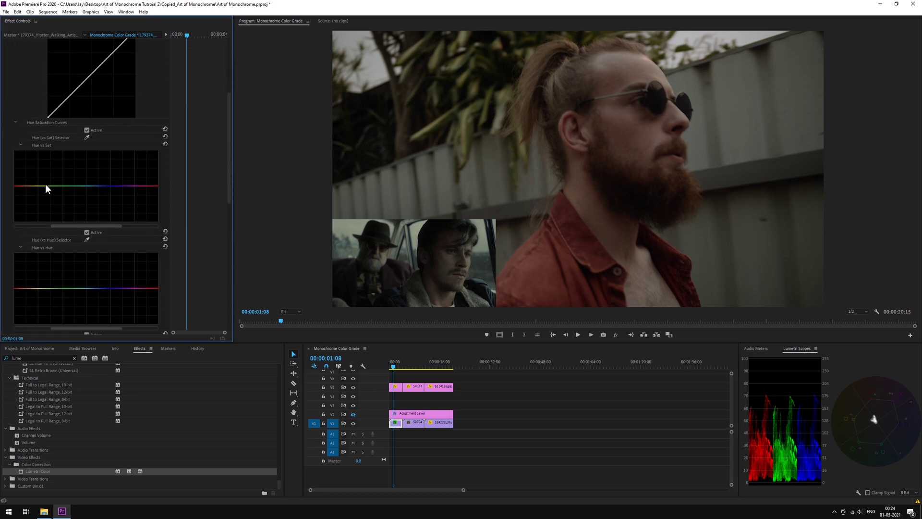
# - Dip the Hue vs Sat curve through greens and blues, compare it, and re-show V2
pyautogui.click(37, 186)
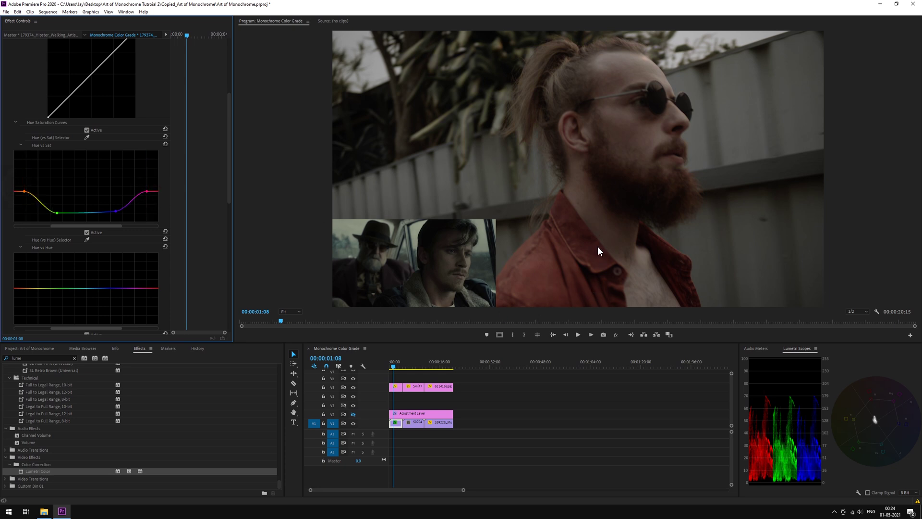
pyautogui.click(86, 129)
pyautogui.click(86, 129)
pyautogui.click(353, 414)
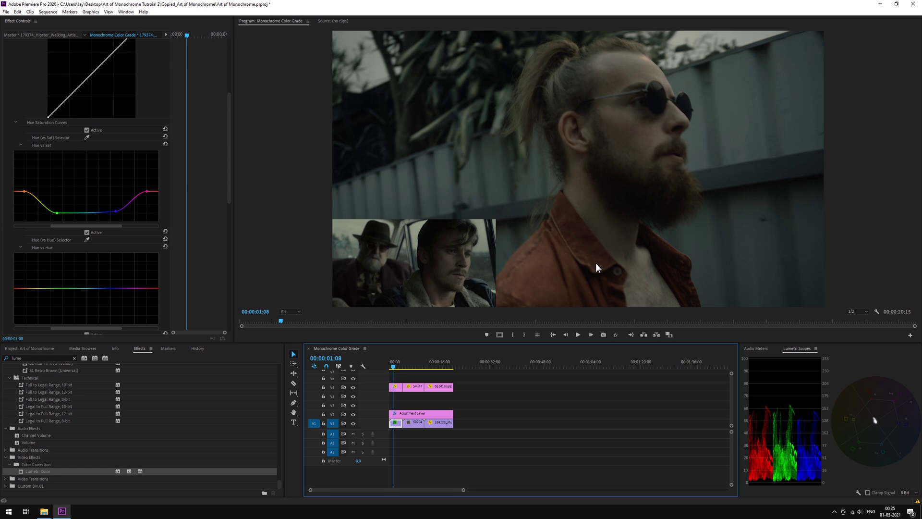
pyautogui.click(37, 288)
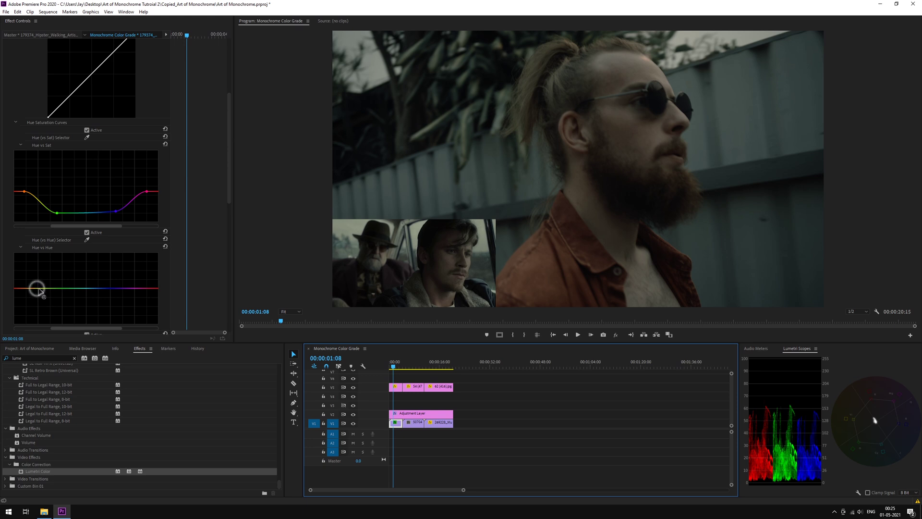
# - Add Hue vs Hue points and nudge the red-end point slightly, checking the preview at 100%
pyautogui.click(123, 289)
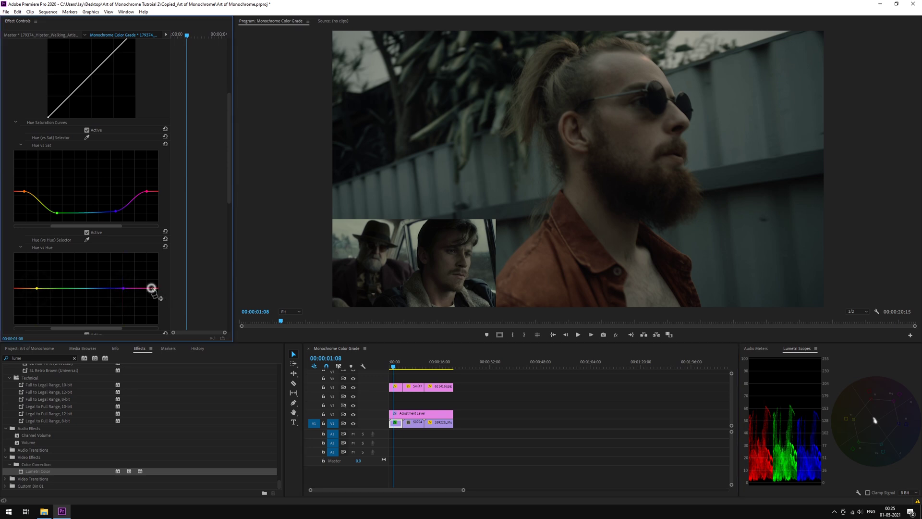
pyautogui.click(151, 288)
pyautogui.moveTo(151, 286); pyautogui.dragTo(152, 287)
pyautogui.click(293, 313)
pyautogui.click(288, 354)
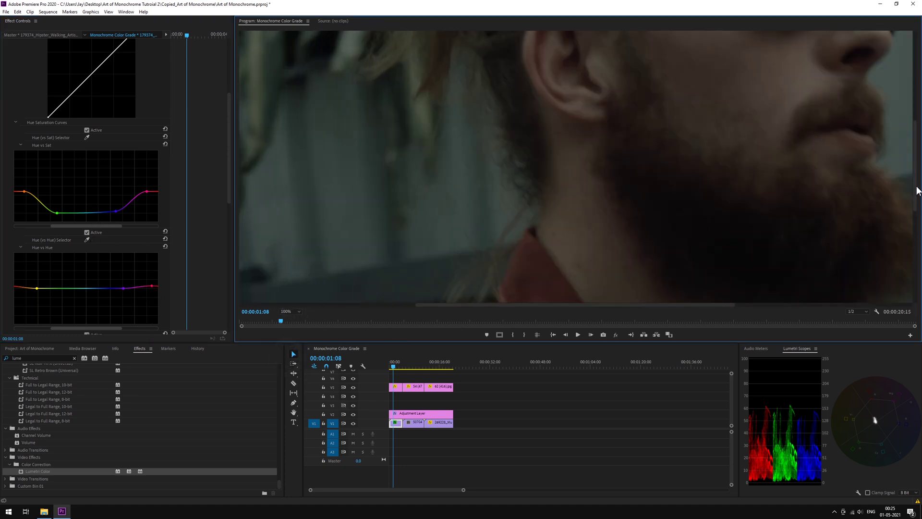
pyautogui.moveTo(918, 191); pyautogui.dragTo(918, 158)
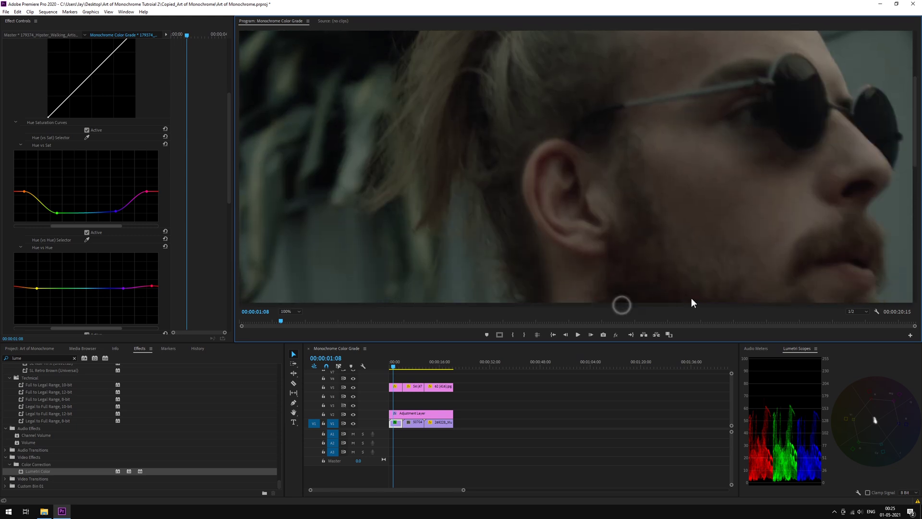
pyautogui.moveTo(692, 302); pyautogui.dragTo(713, 299)
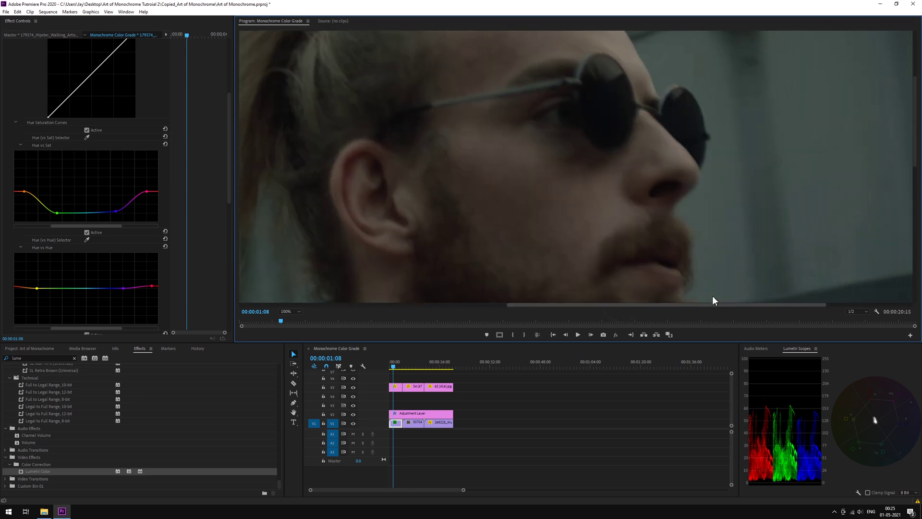
# - Toggle the Hue vs Hue curve off and on to compare, then return the preview to Fit
pyautogui.click(86, 233)
pyautogui.click(87, 232)
pyautogui.click(87, 232)
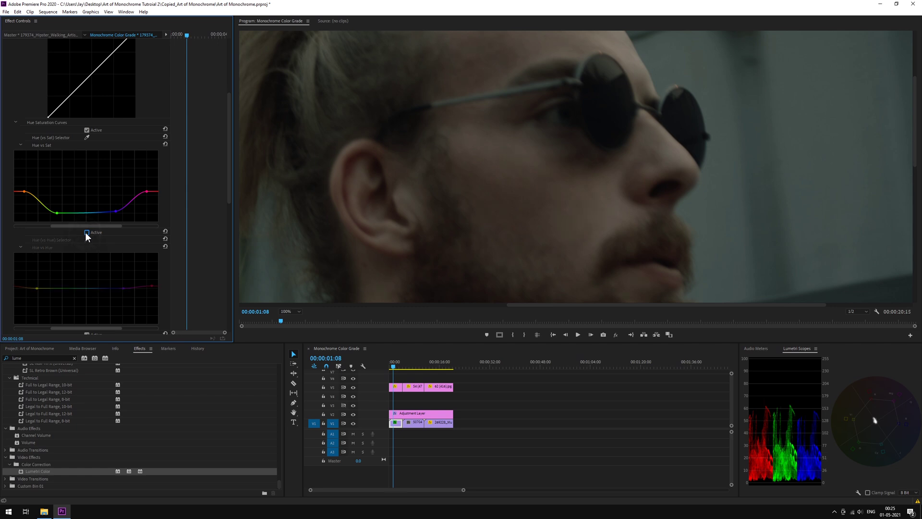
pyautogui.click(87, 232)
pyautogui.click(295, 311)
pyautogui.click(288, 319)
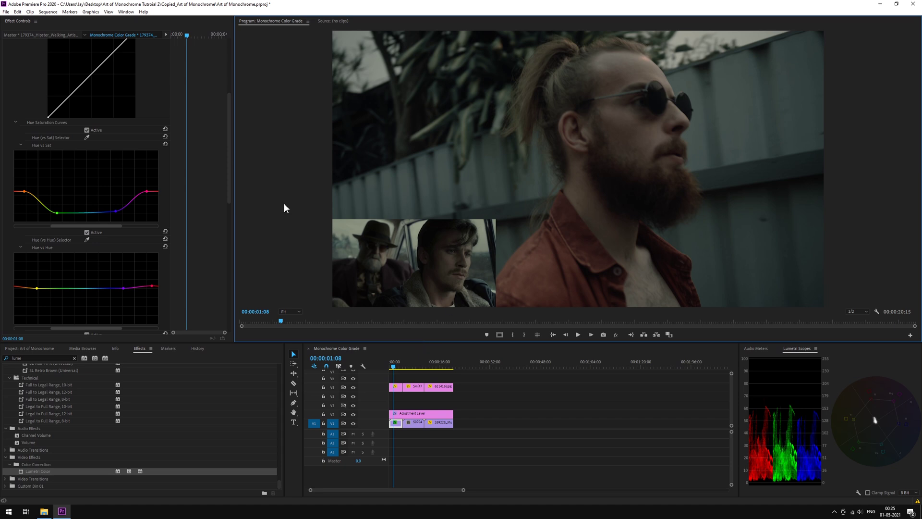
pyautogui.moveTo(227, 191); pyautogui.dragTo(226, 39)
# - Collapse the Desat settings and apply VR Glow to the bearded man's clip
pyautogui.click(6, 81)
pyautogui.click(29, 358)
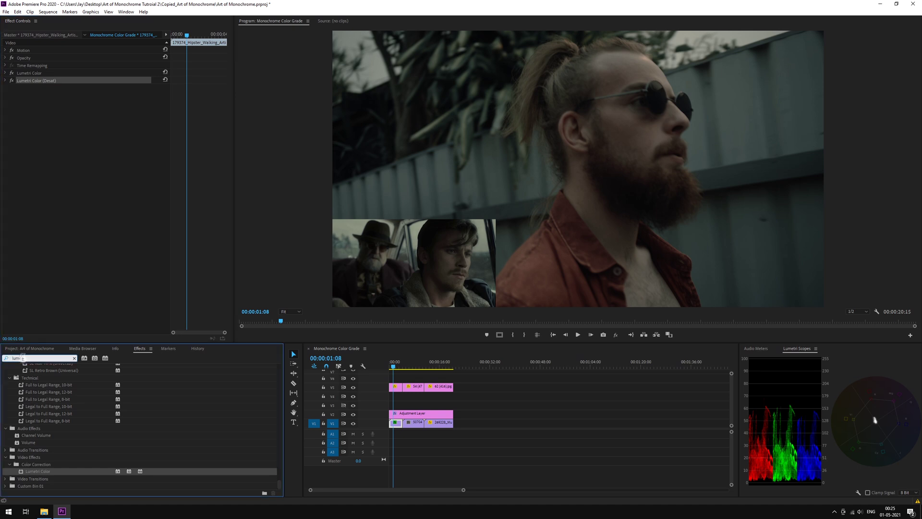
pyautogui.write('glow')
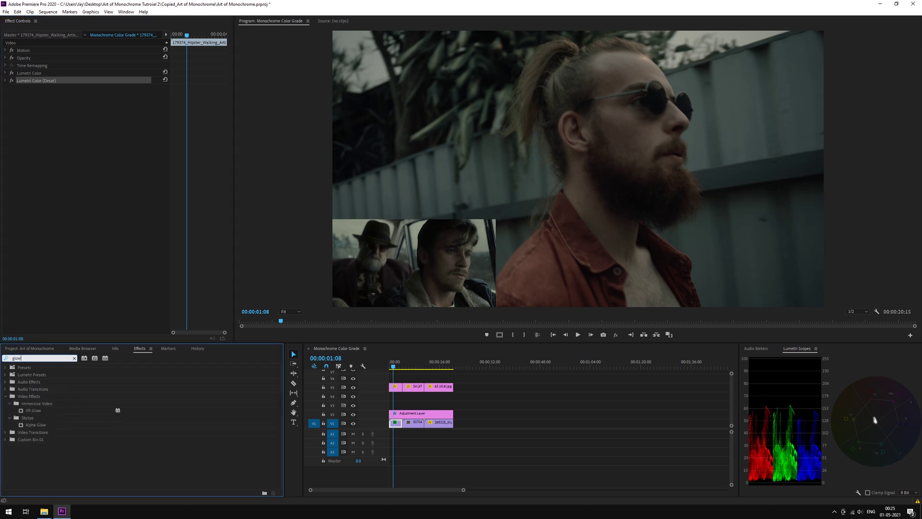
pyautogui.moveTo(48, 406); pyautogui.dragTo(91, 166)
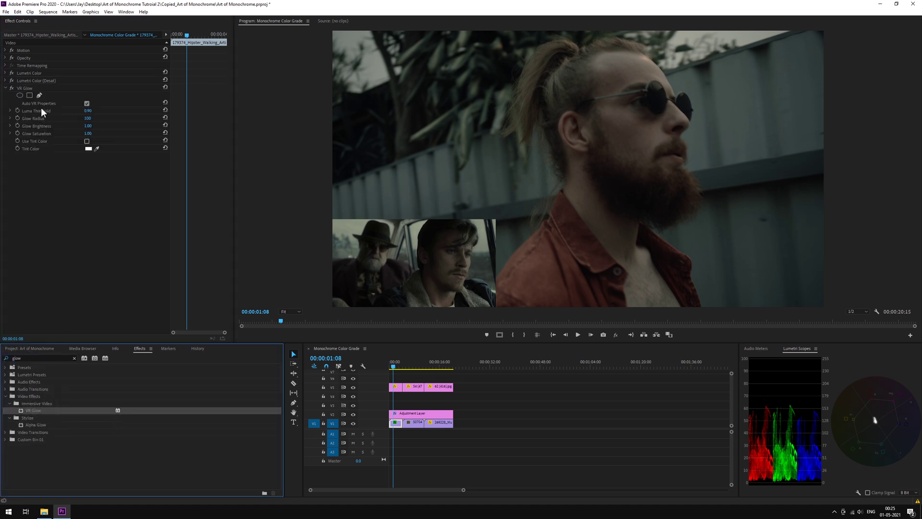
# - Set VR Glow Luma Threshold to 0.35, Glow Radius 400 and Glow Brightness 0.20
pyautogui.click(88, 111)
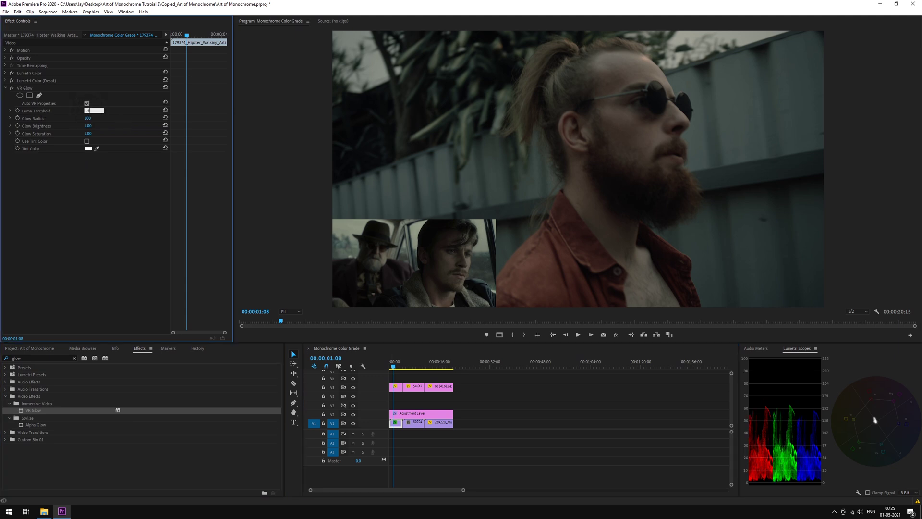
pyautogui.write('.4')
pyautogui.press('Return')
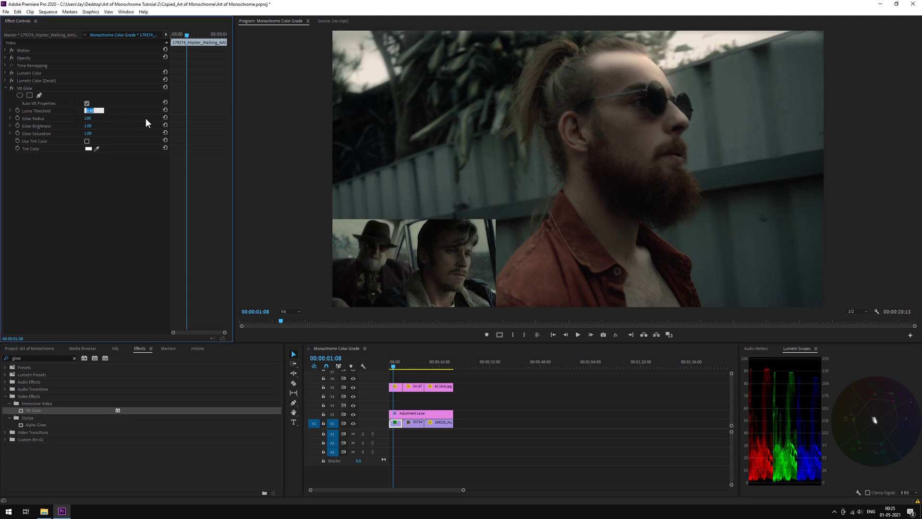
pyautogui.write('.3')
pyautogui.press('Return')
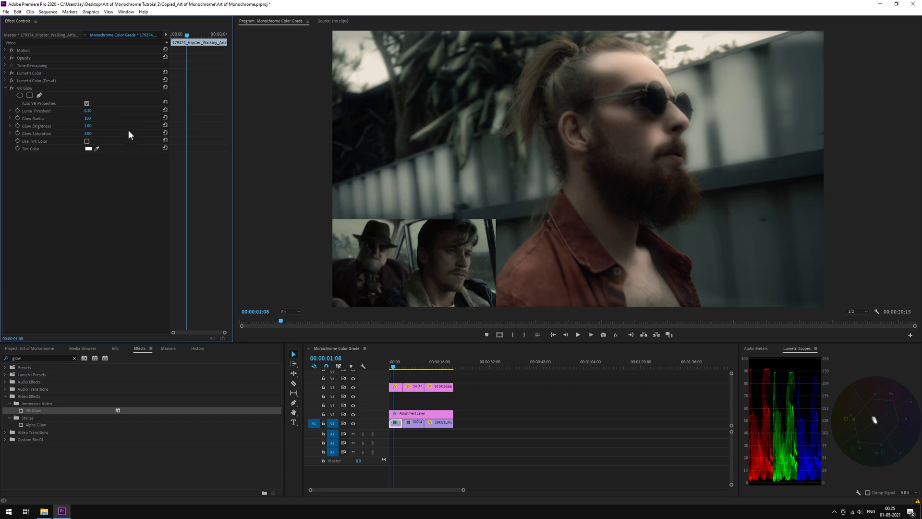
pyautogui.click(88, 111)
pyautogui.press('Return')
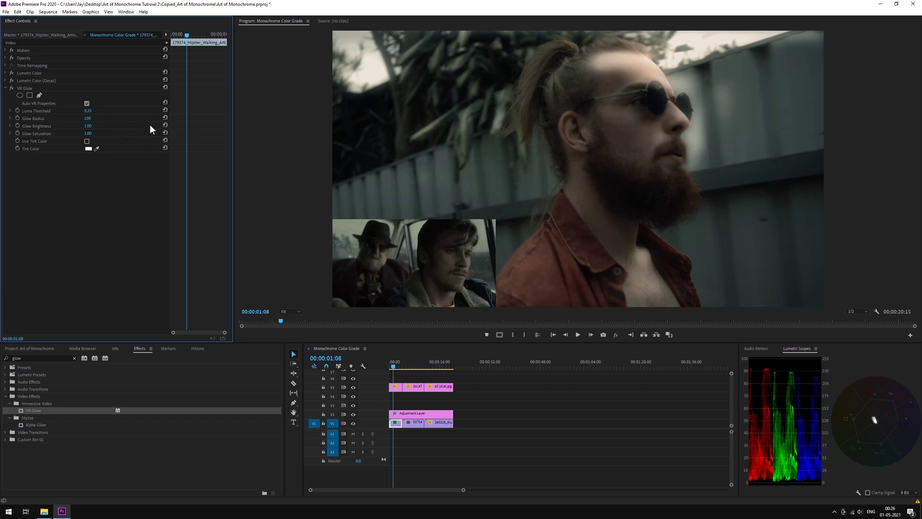
pyautogui.moveTo(88, 118); pyautogui.dragTo(100, 114)
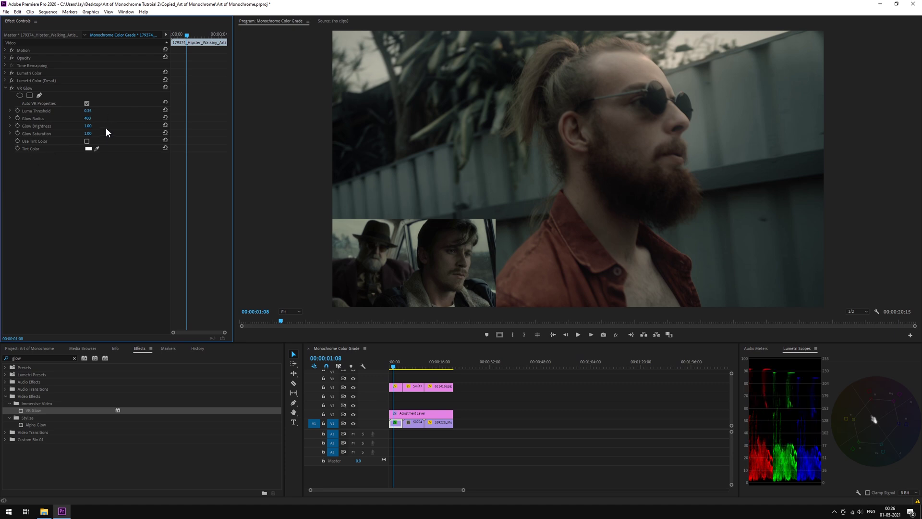
pyautogui.click(88, 126)
pyautogui.write('0.2')
pyautogui.press('Return')
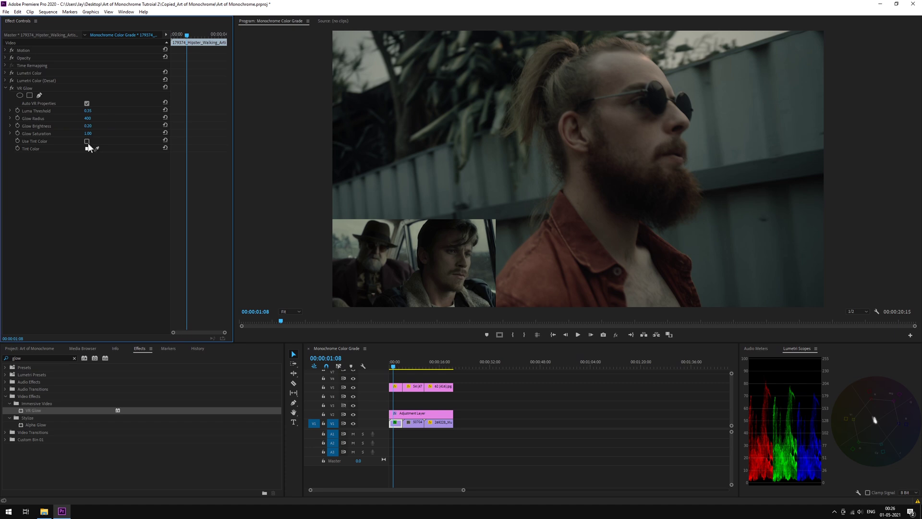
# - Enable Use Tint Color with pale yellow DCDEA9, then toggle the glow to compare
pyautogui.click(87, 141)
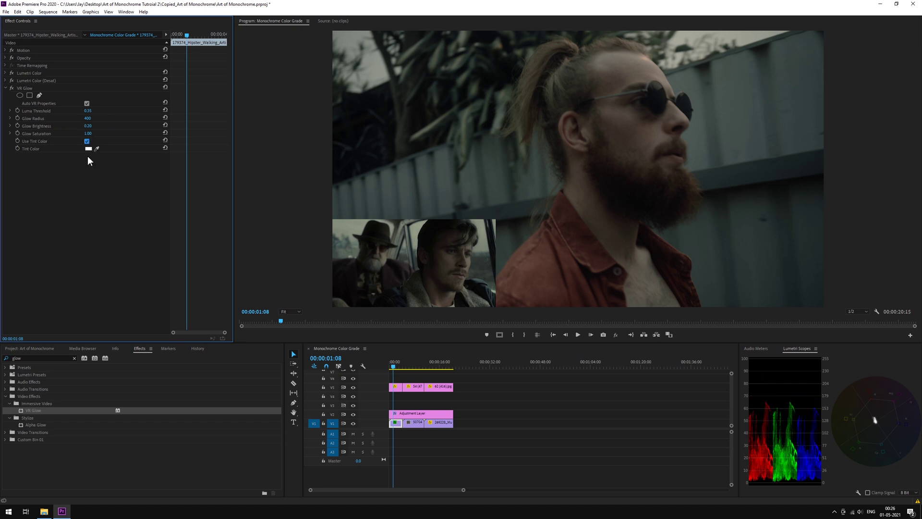
pyautogui.click(88, 148)
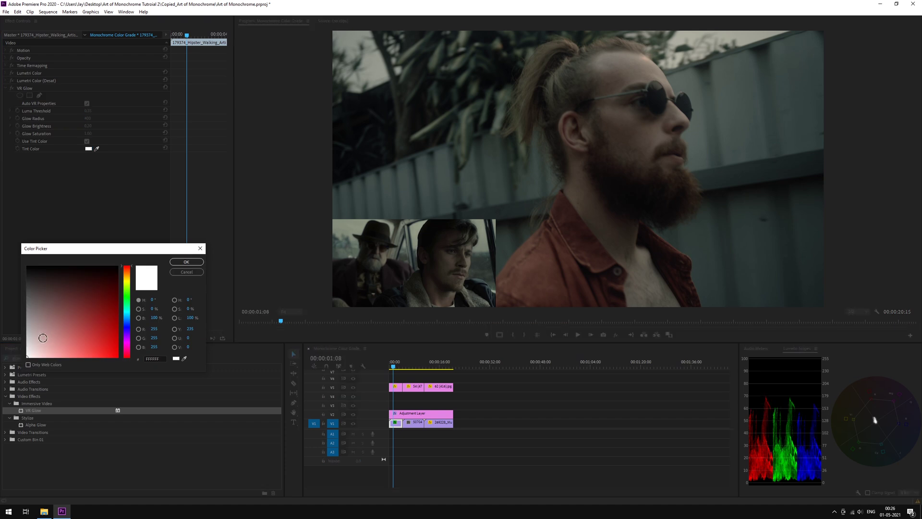
pyautogui.click(43, 338)
pyautogui.moveTo(127, 293); pyautogui.dragTo(127, 286)
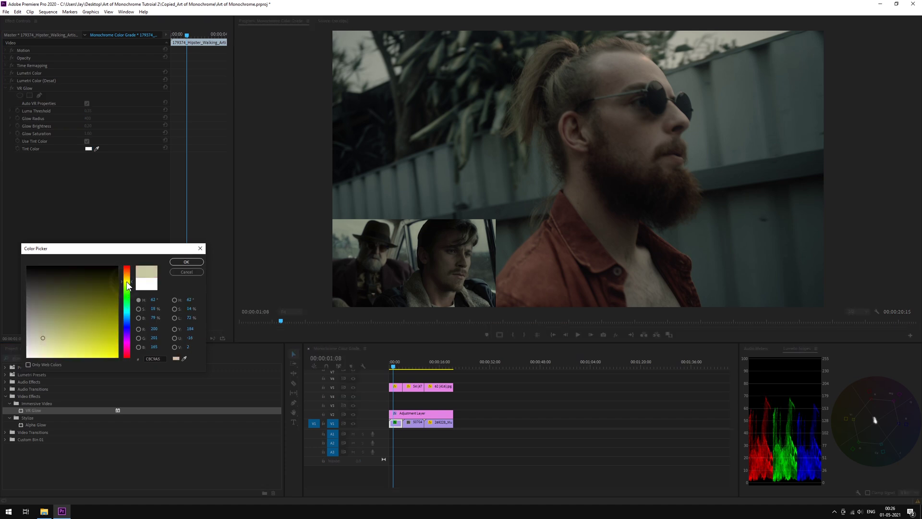
pyautogui.click(48, 345)
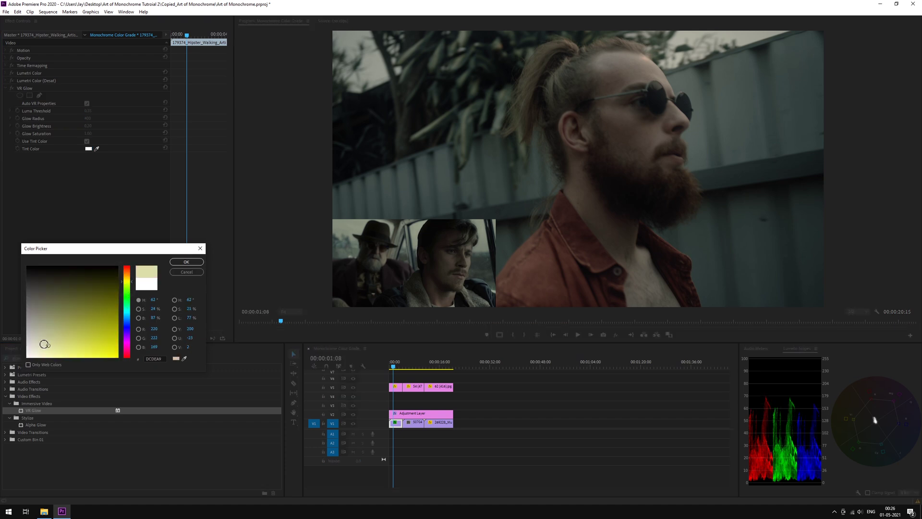
pyautogui.click(174, 264)
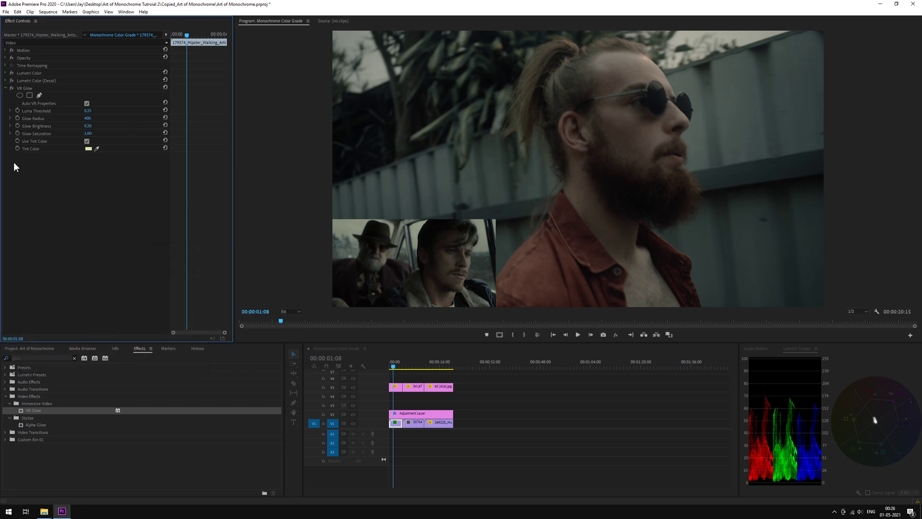
pyautogui.click(12, 89)
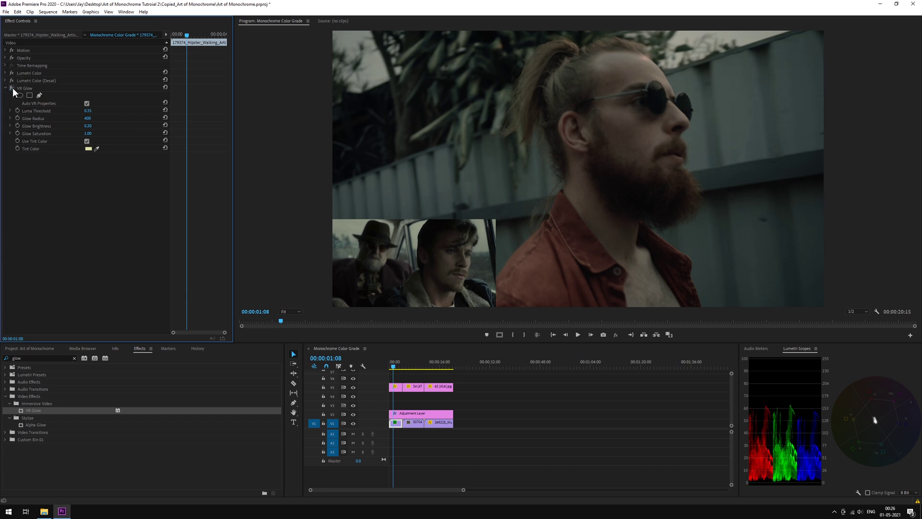
pyautogui.click(13, 89)
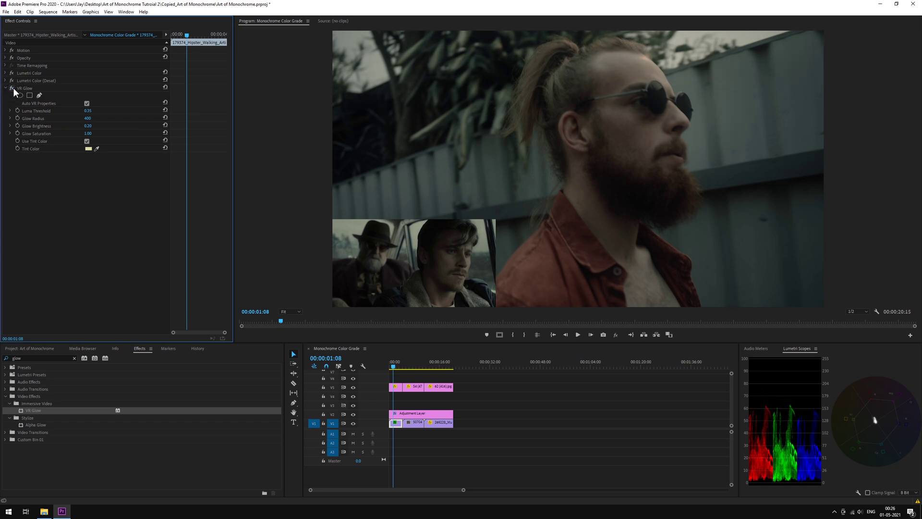
pyautogui.click(13, 89)
# - Drag 35mm Ultra Fine Grain 4K.mov from Ultimate Grains > 35MM Grains > 35MM 4K onto Premiere's top track
pyautogui.click(45, 512)
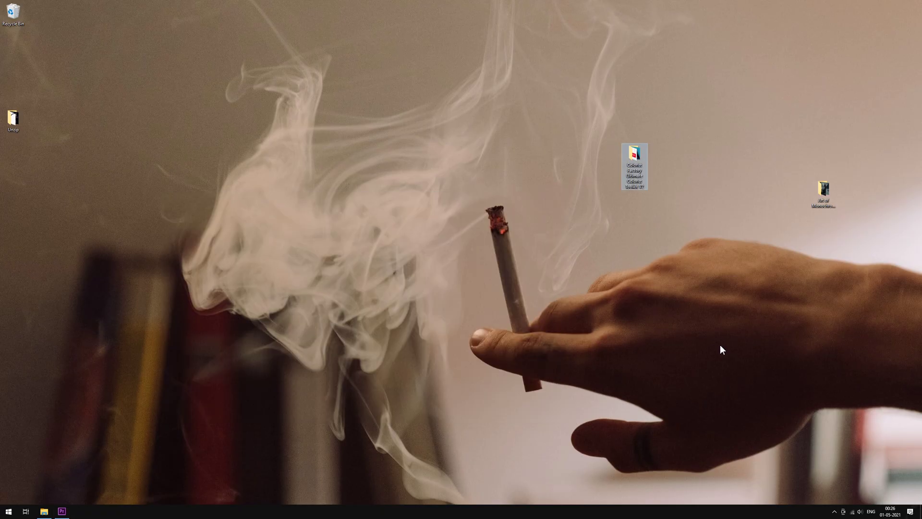
pyautogui.doubleClick(421, 262)
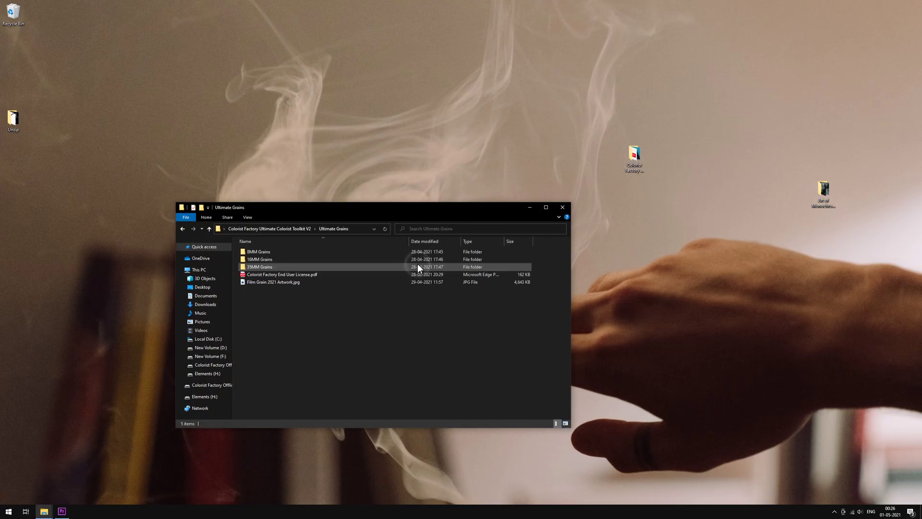
pyautogui.doubleClick(262, 266)
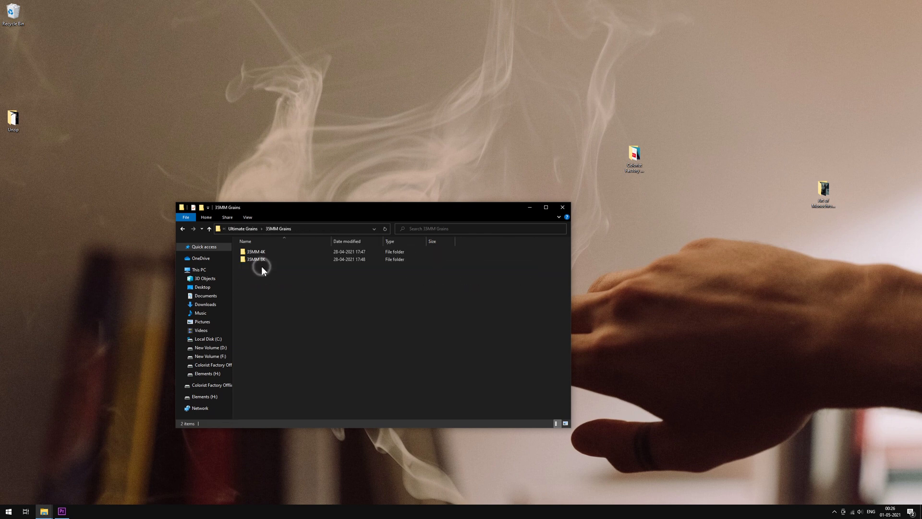
pyautogui.click(271, 252)
pyautogui.doubleClick(271, 253)
pyautogui.moveTo(387, 264); pyautogui.dragTo(405, 381)
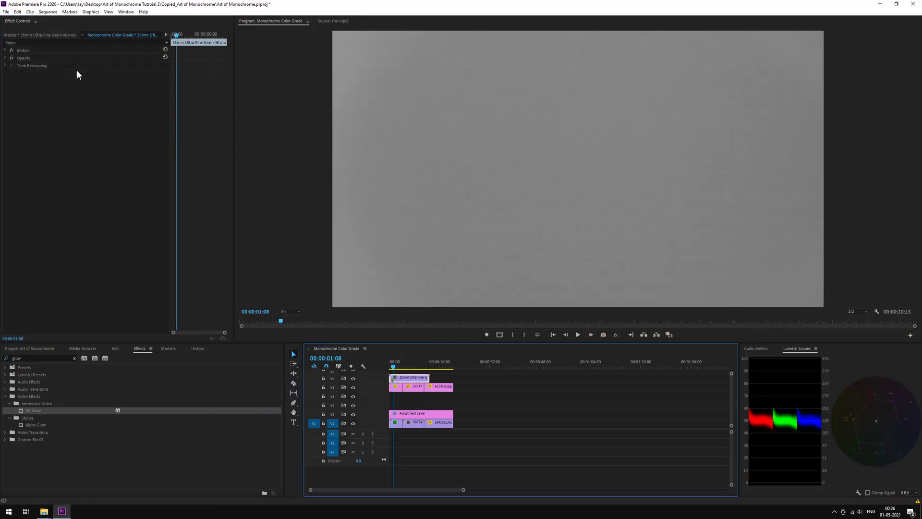
# - Set the grain clip's Opacity blend mode so it blends over the footage
pyautogui.click(6, 58)
pyautogui.click(91, 82)
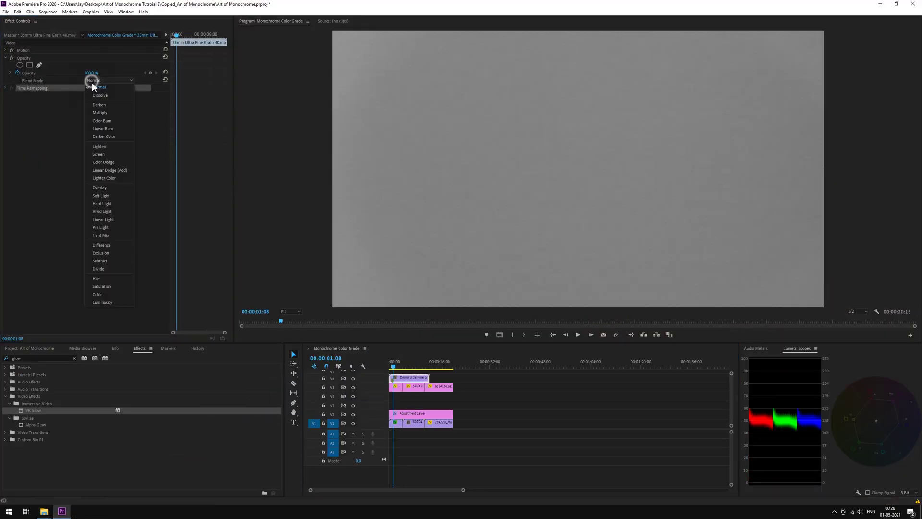
pyautogui.click(110, 182)
# - Compare the V1 shot with and without the adjustment layer and Lumetri, then scrub to the foggy-road shot
pyautogui.click(395, 423)
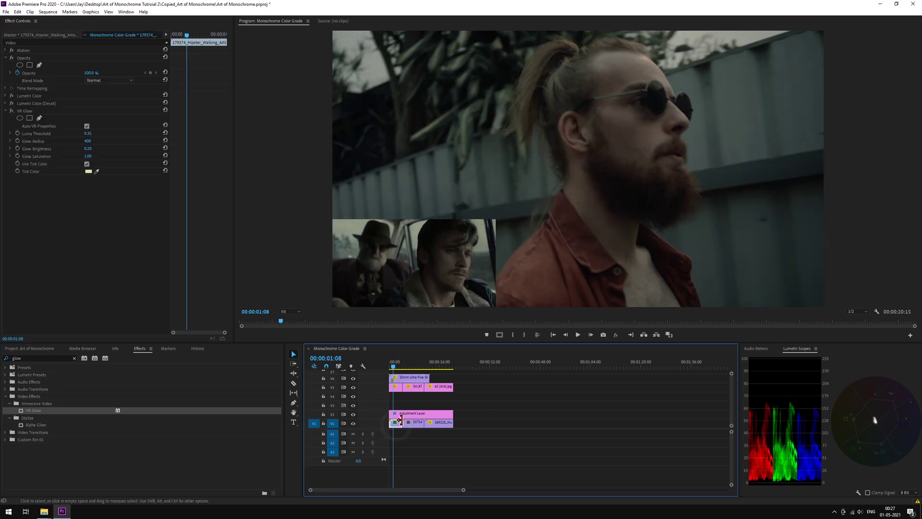
pyautogui.click(397, 367)
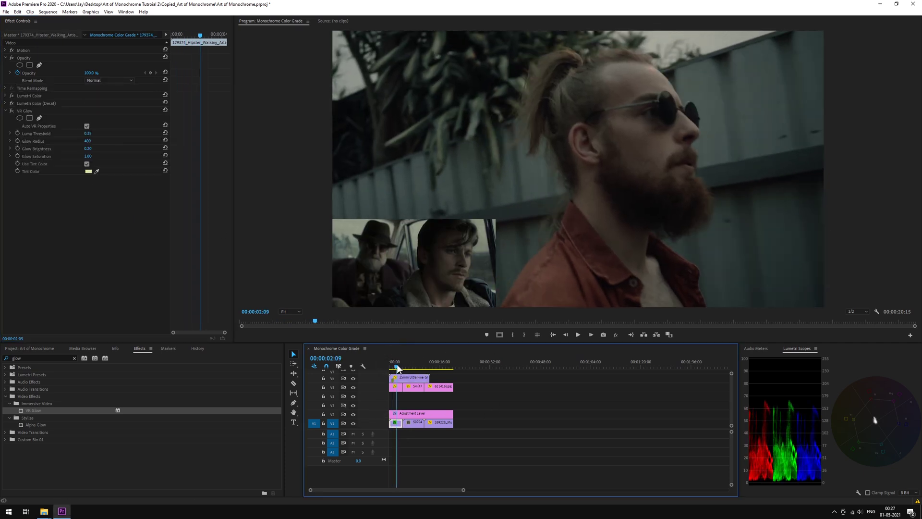
pyautogui.click(7, 112)
pyautogui.click(353, 415)
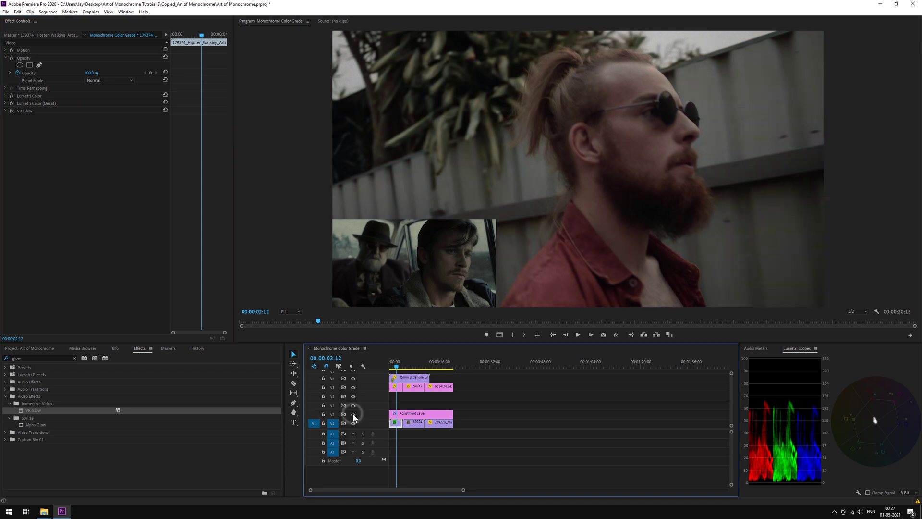
pyautogui.click(12, 103)
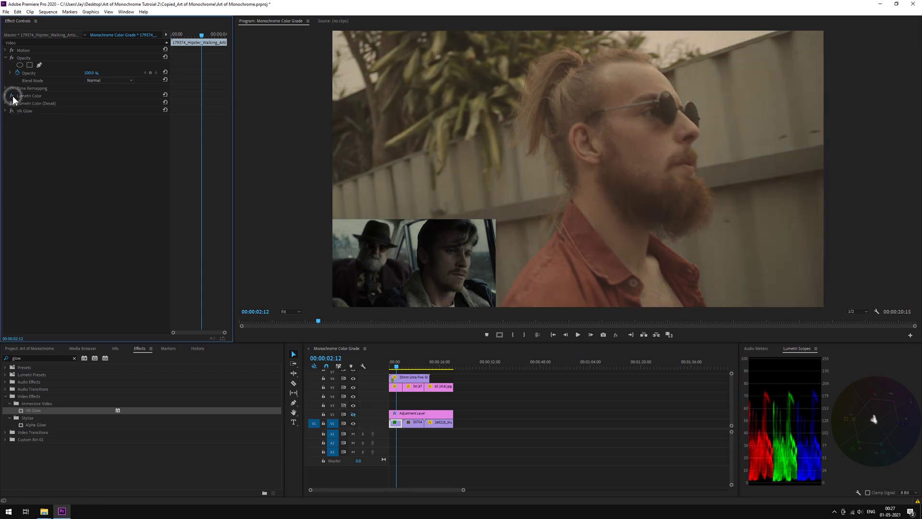
pyautogui.click(12, 103)
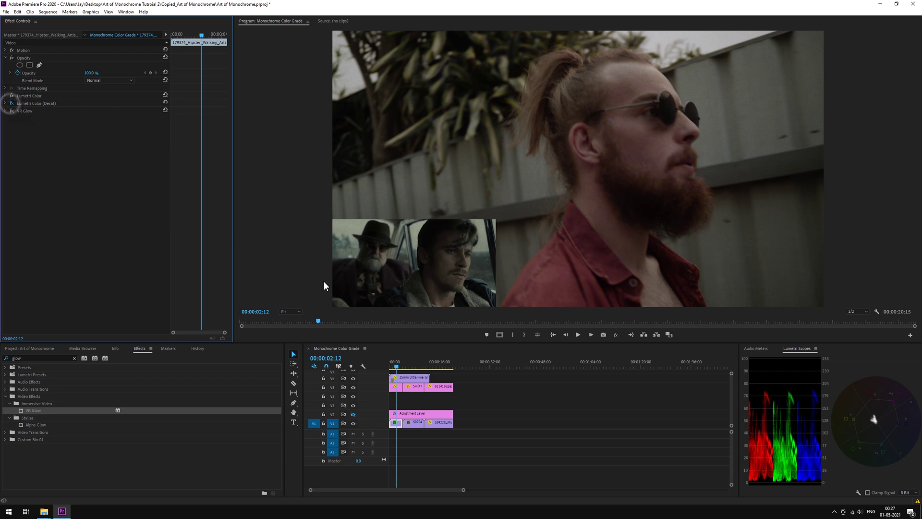
pyautogui.click(353, 414)
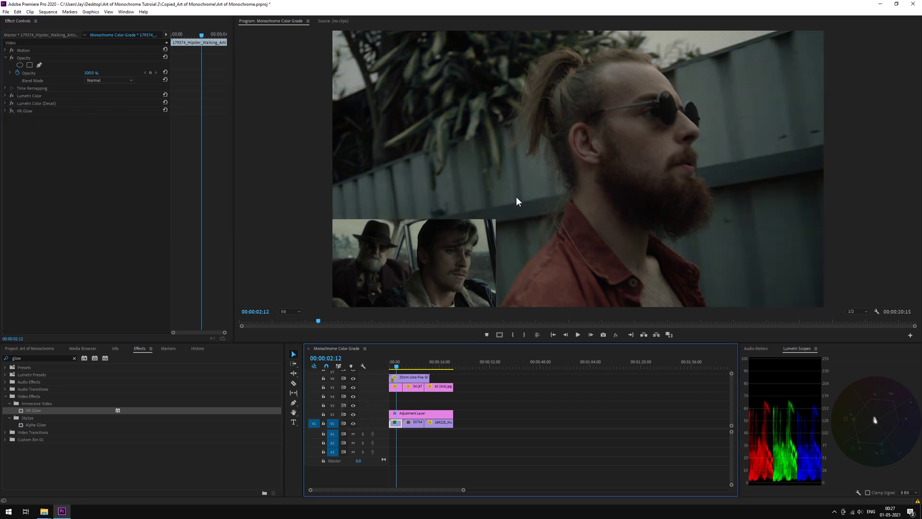
pyautogui.moveTo(403, 365); pyautogui.dragTo(410, 368)
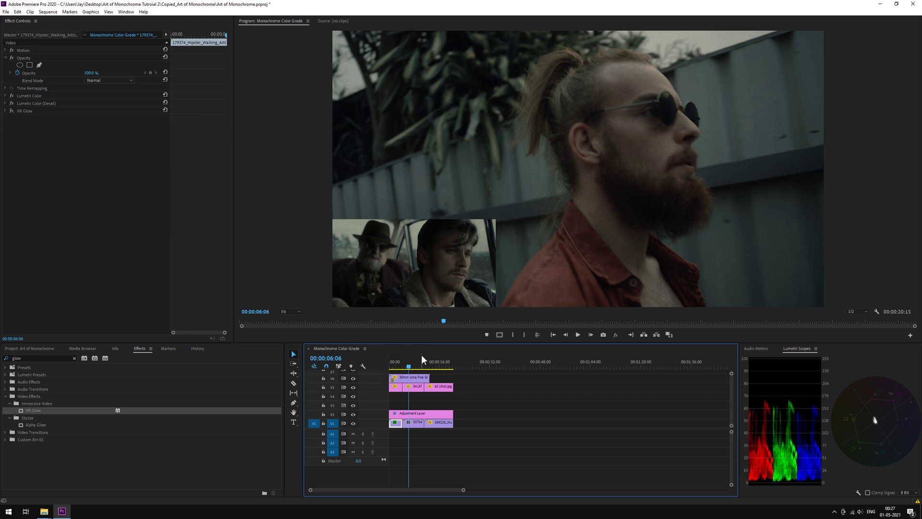
# - Hide V2, apply Lumetri Color to the 50704 foggy-road clip, and open its Curves
pyautogui.click(418, 422)
pyautogui.click(38, 358)
pyautogui.write('lu')
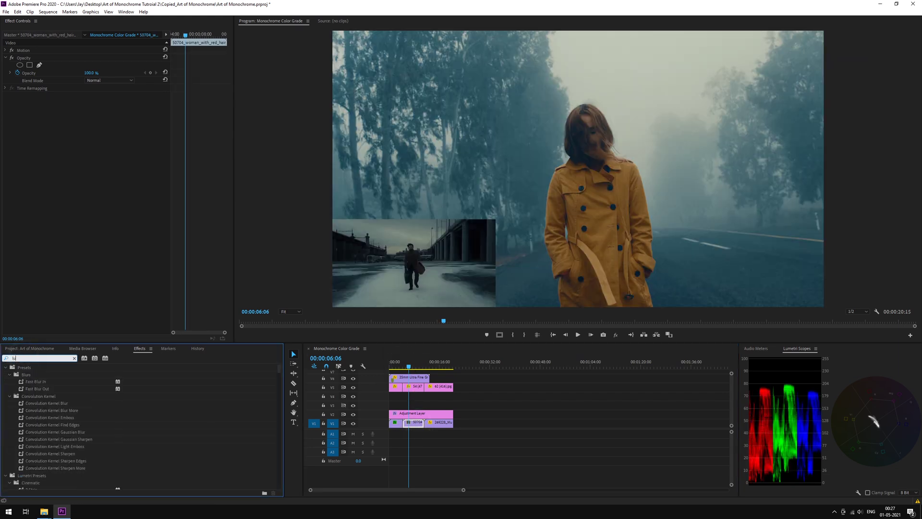
pyautogui.write('me')
pyautogui.click(353, 414)
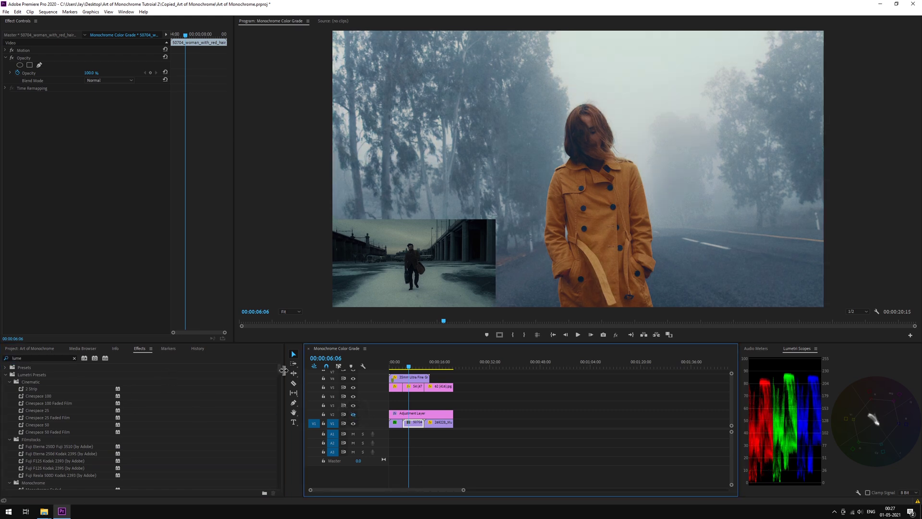
pyautogui.scroll(-5, 276, 379)
pyautogui.scroll(-10, 278, 385)
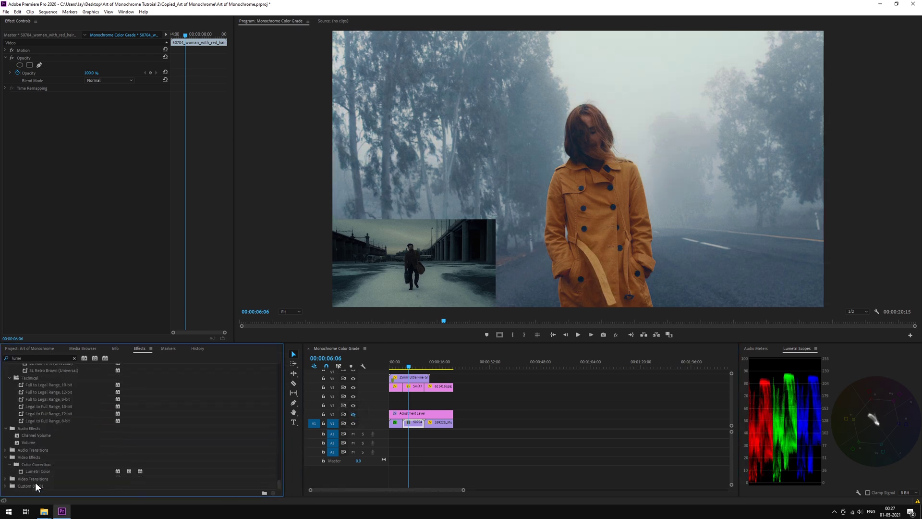
pyautogui.moveTo(37, 471); pyautogui.dragTo(394, 423)
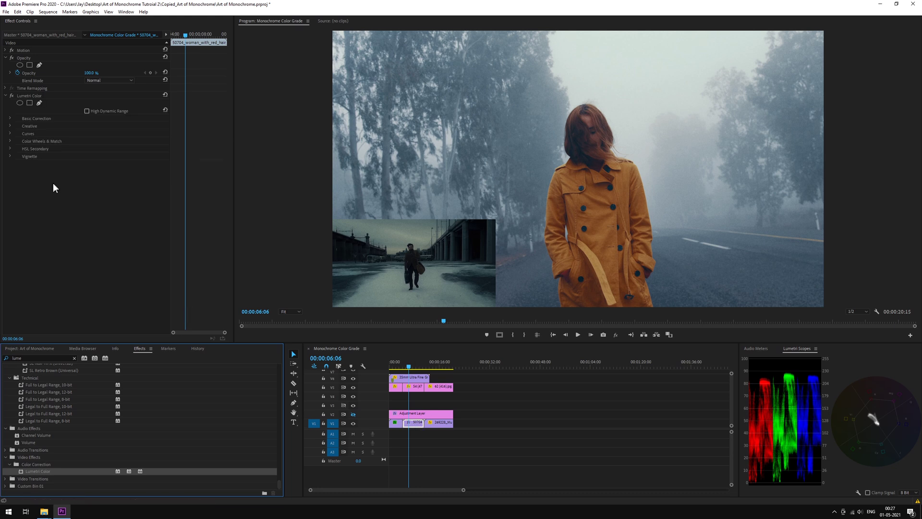
pyautogui.click(10, 134)
pyautogui.scroll(-3, 134, 116)
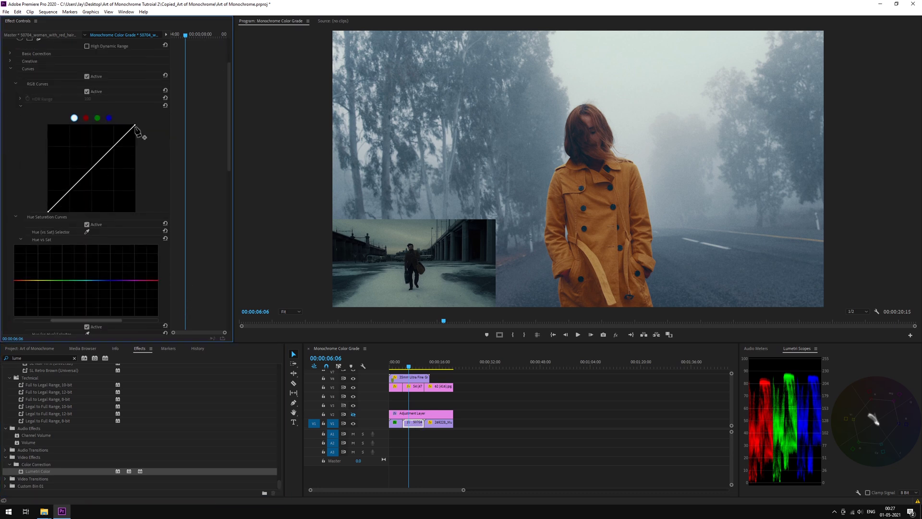
# - Pull the master RGB curve below the diagonal, lowering midtones and shadows
pyautogui.click(354, 423)
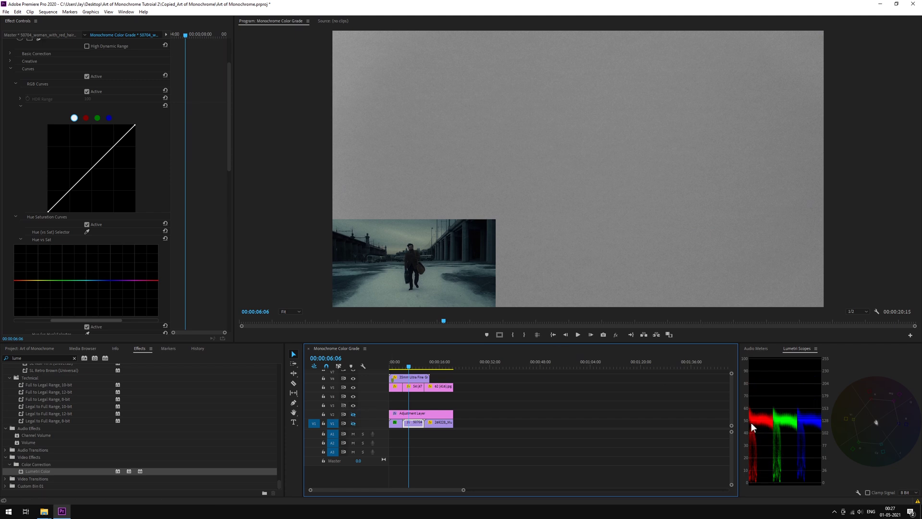
pyautogui.click(353, 423)
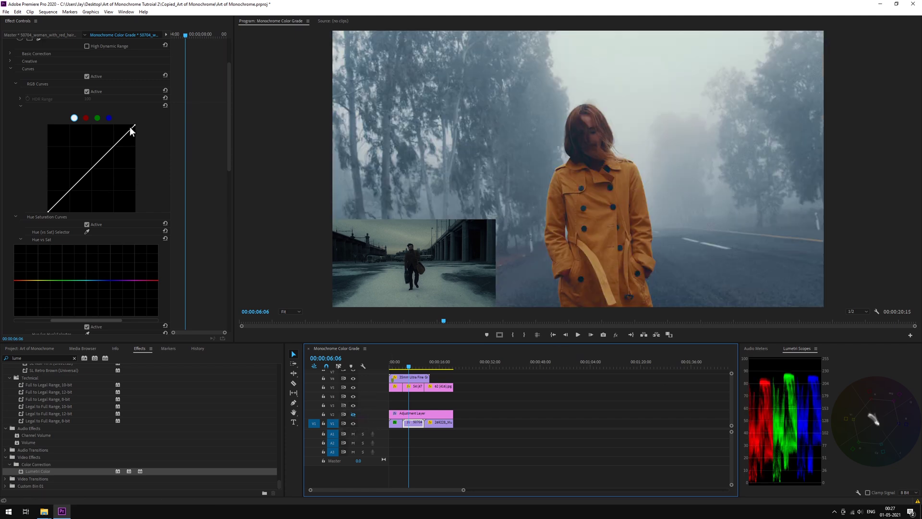
pyautogui.moveTo(104, 158); pyautogui.dragTo(102, 171)
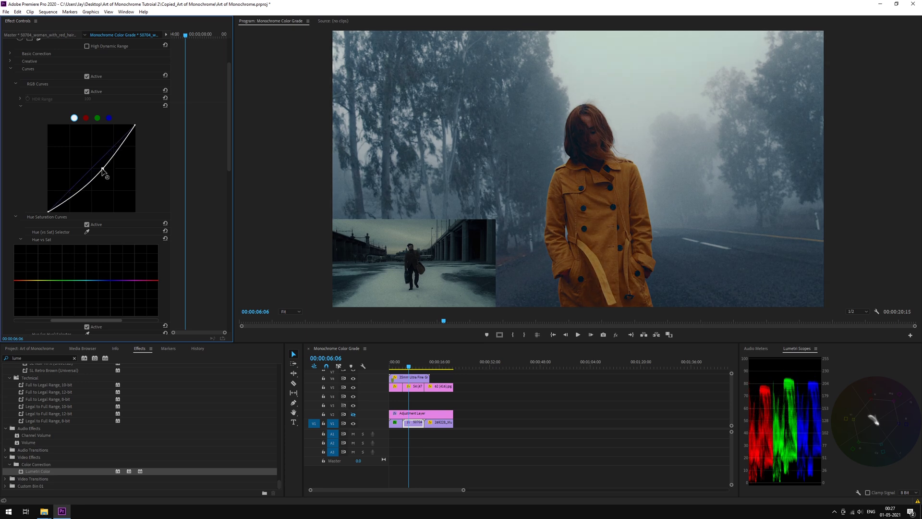
pyautogui.moveTo(70, 198)
pyautogui.mouseDown()
pyautogui.moveTo(52, 212)
pyautogui.moveTo(63, 203)
pyautogui.mouseUp()
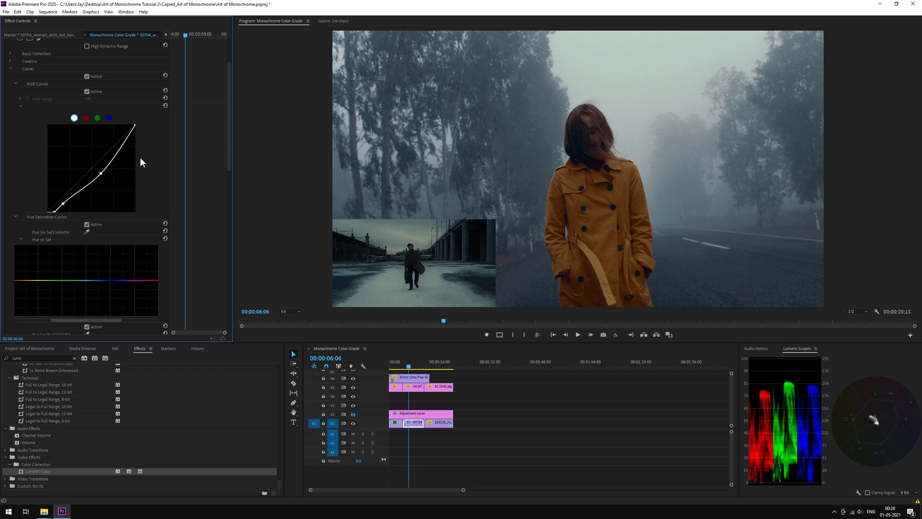
pyautogui.moveTo(102, 174); pyautogui.dragTo(104, 178)
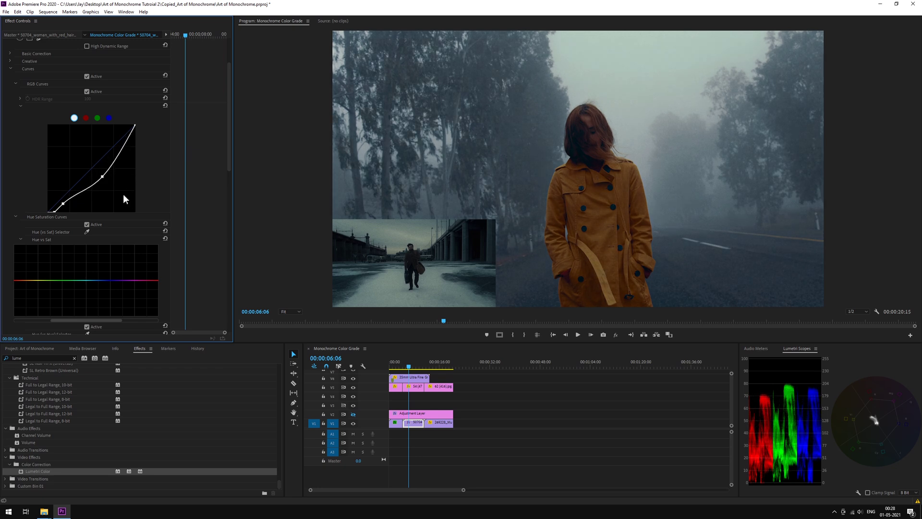
pyautogui.scroll(-5, 122, 214)
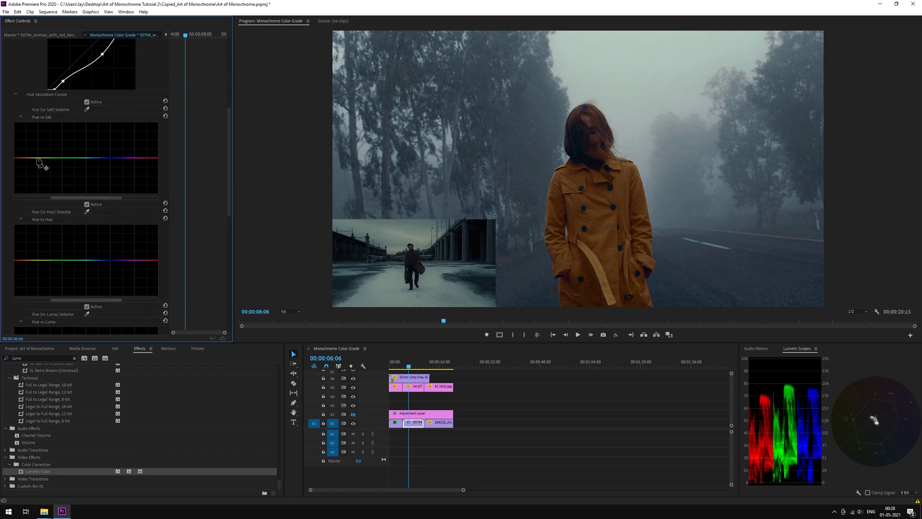
# - Anchor yellow and magenta on the Hue vs Sat curve and pull the green and blue points down
pyautogui.click(36, 158)
pyautogui.click(139, 157)
pyautogui.moveTo(55, 158); pyautogui.dragTo(55, 179)
pyautogui.moveTo(112, 158); pyautogui.dragTo(122, 178)
pyautogui.moveTo(55, 179); pyautogui.dragTo(55, 184)
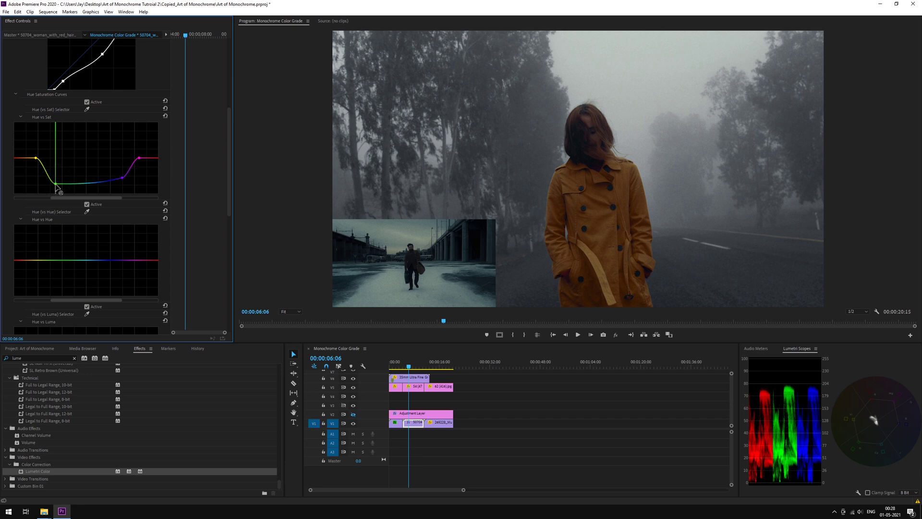
pyautogui.moveTo(121, 178); pyautogui.dragTo(121, 184)
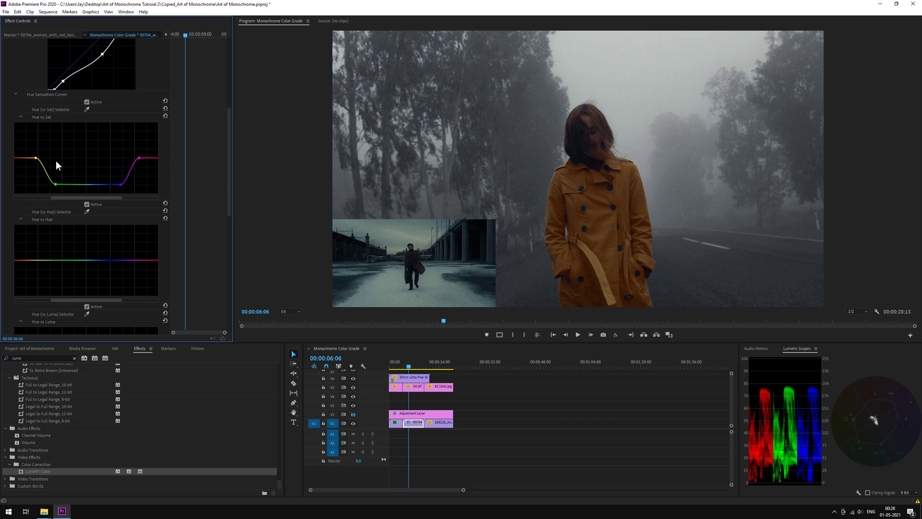
# - Lower the yellow and magenta ends, undo that edit, and re-enable the adjustment layer track
pyautogui.moveTo(35, 159); pyautogui.dragTo(36, 167)
pyautogui.moveTo(139, 158); pyautogui.dragTo(141, 165)
pyautogui.hotkey('ctrl', 'z')
pyautogui.hotkey('ctrl', 'z')
pyautogui.click(353, 414)
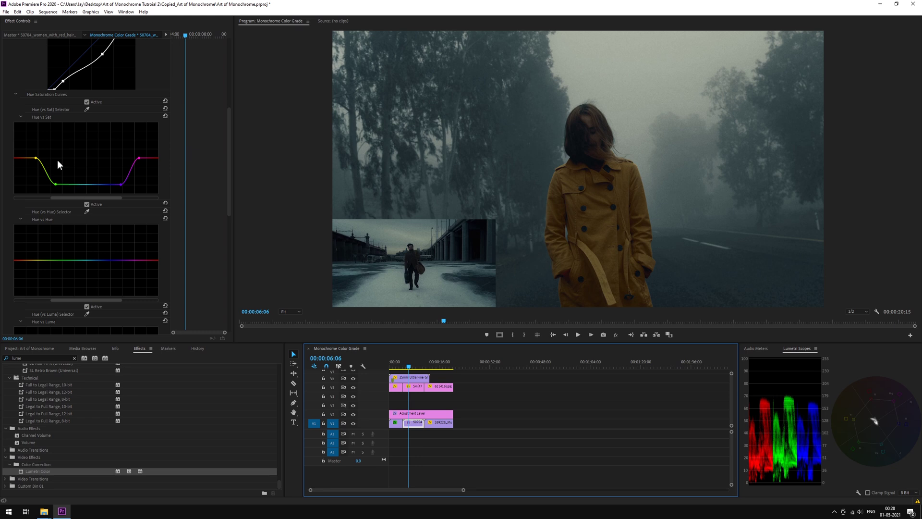
# - Reduce red, yellow and magenta saturation, restore a little orange, and view the frame at 100%
pyautogui.moveTo(36, 158); pyautogui.dragTo(26, 170)
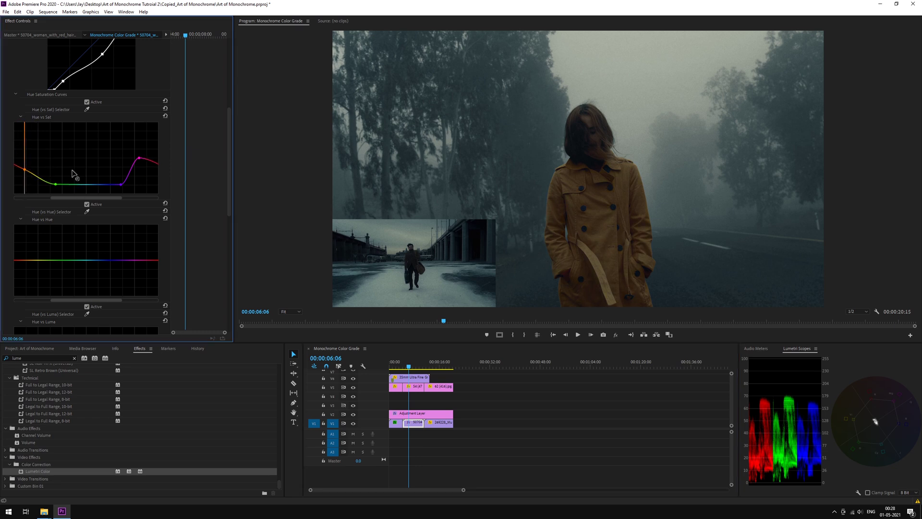
pyautogui.moveTo(143, 163); pyautogui.dragTo(145, 172)
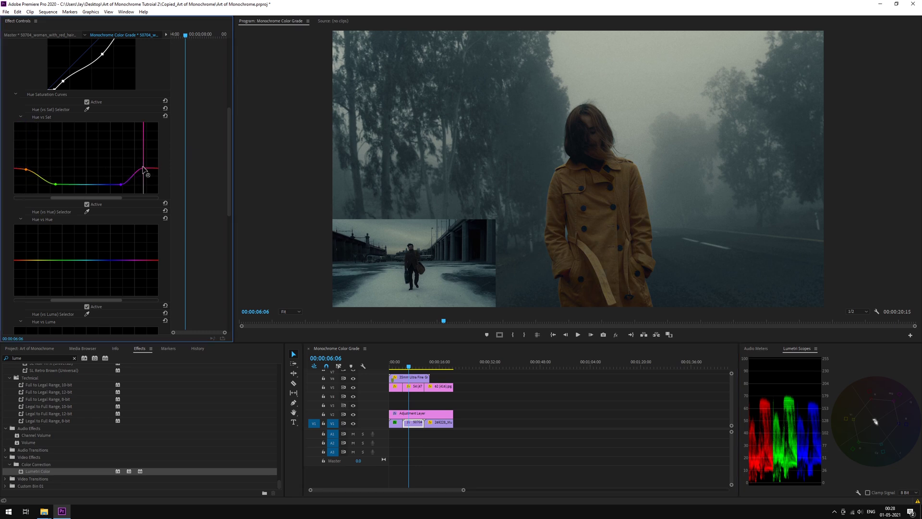
pyautogui.moveTo(27, 170); pyautogui.dragTo(30, 168)
pyautogui.click(286, 313)
pyautogui.click(296, 358)
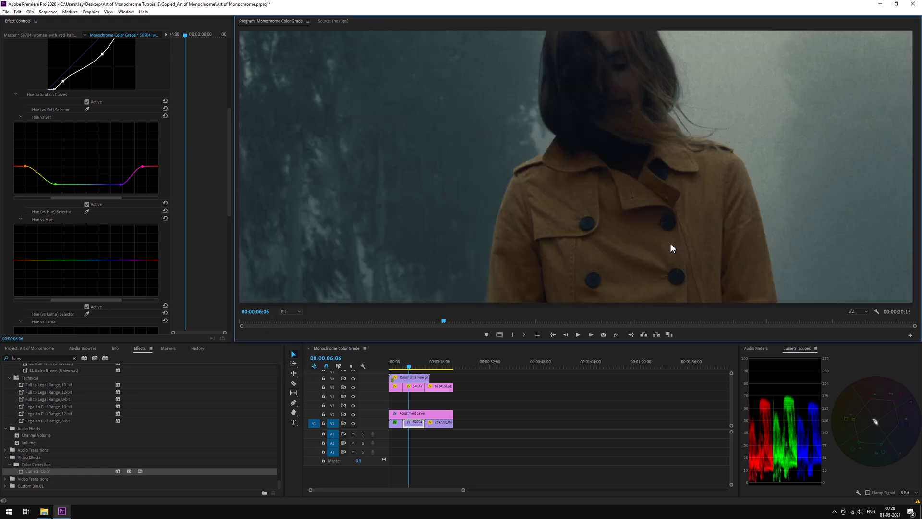
pyautogui.moveTo(916, 182); pyautogui.dragTo(917, 163)
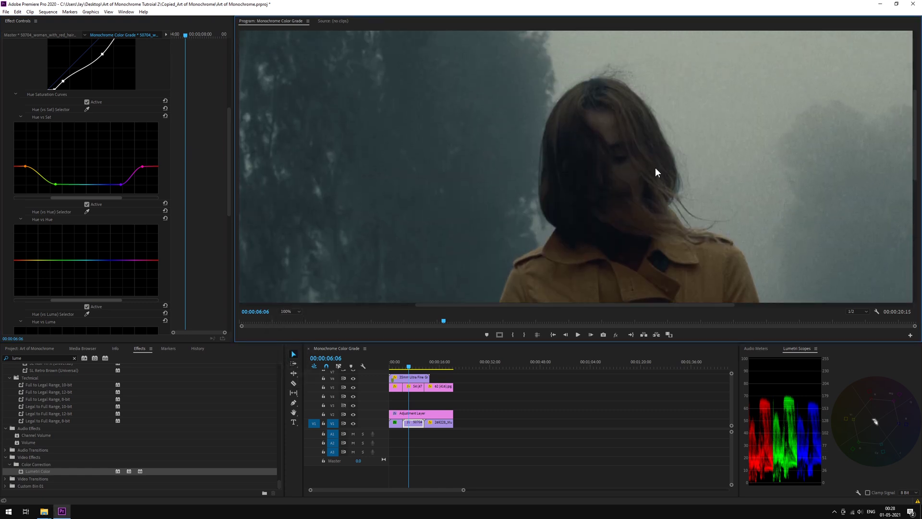
# - Anchor yellow and magenta on Hue vs Hue and raise the red end to shift the coat toward orange
pyautogui.scroll(-1, 20, 250)
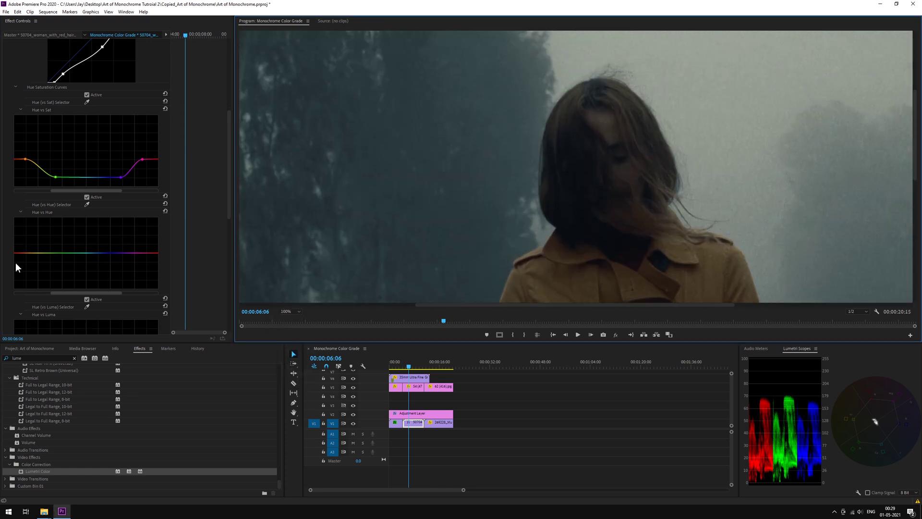
pyautogui.click(42, 253)
pyautogui.click(134, 253)
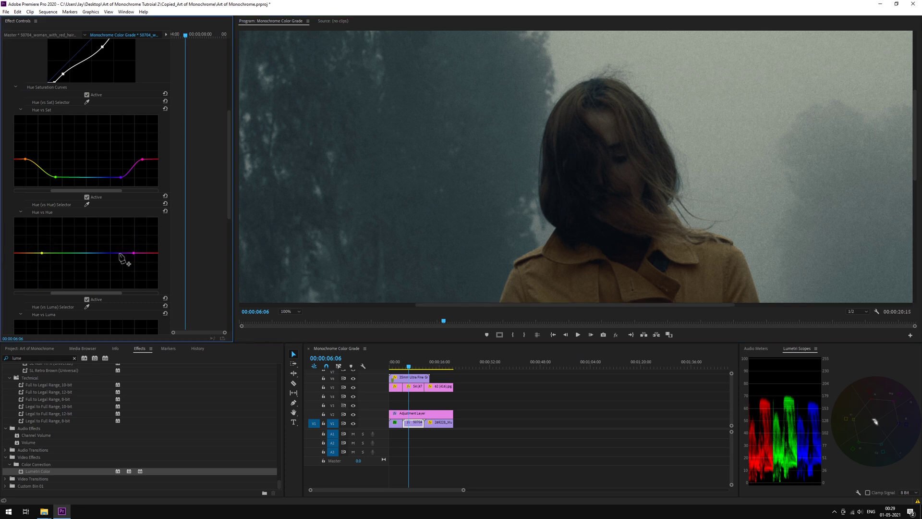
pyautogui.click(15, 253)
pyautogui.moveTo(17, 255); pyautogui.dragTo(15, 251)
pyautogui.click(16, 250)
pyautogui.moveTo(16, 251); pyautogui.dragTo(15, 248)
# - Set the monitor zoom back to Fit and toggle Global FX Mute to compare the grade
pyautogui.click(287, 313)
pyautogui.click(288, 320)
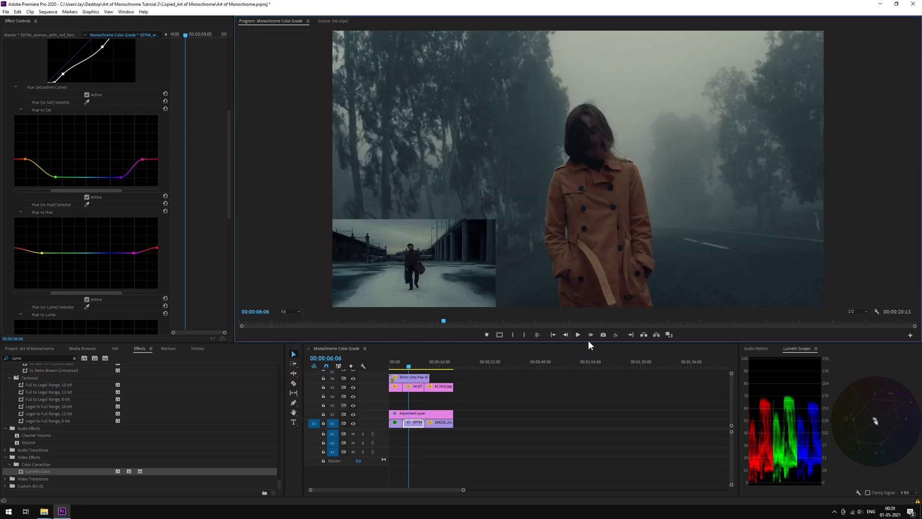
pyautogui.click(615, 334)
pyautogui.click(615, 333)
pyautogui.click(228, 185)
pyautogui.scroll(-5, 227, 183)
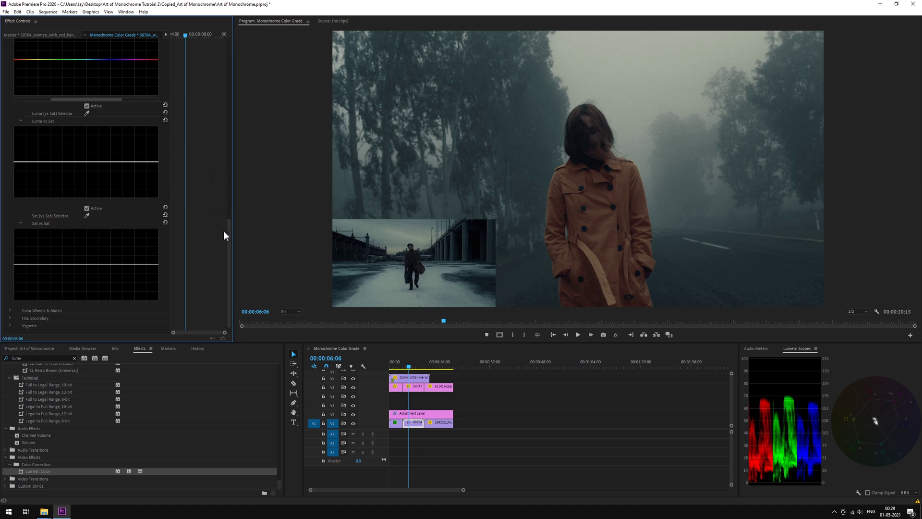
pyautogui.scroll(10, 224, 235)
# - Rename the first Lumetri Color effect to Lumetri Color (Desat)
pyautogui.click(6, 77)
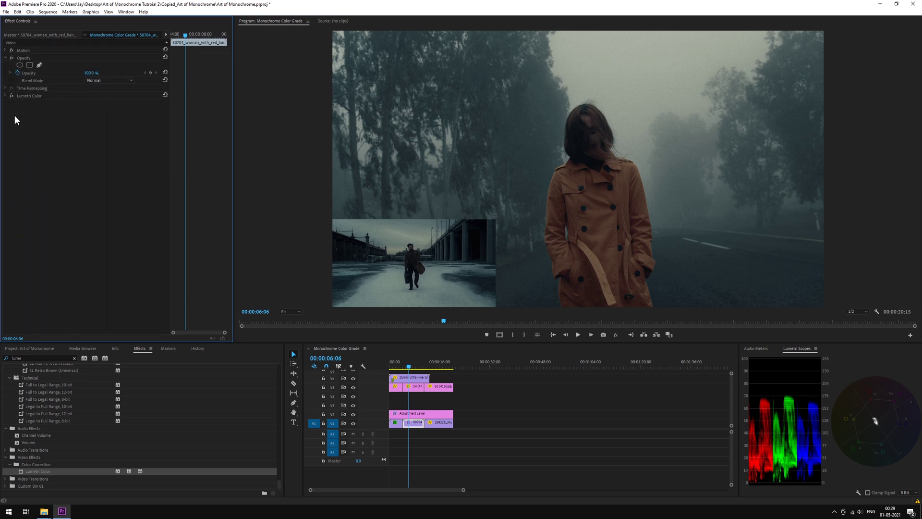
pyautogui.rightClick(24, 95)
pyautogui.click(56, 98)
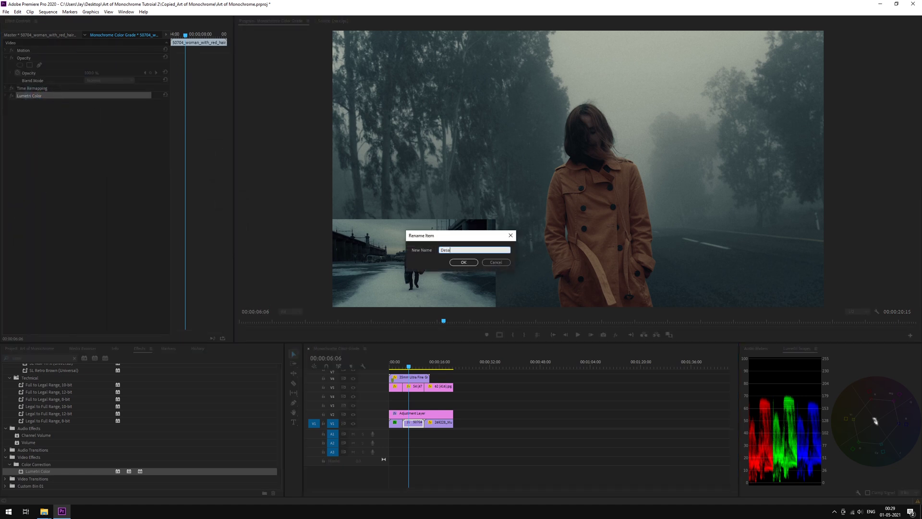
pyautogui.press('Return')
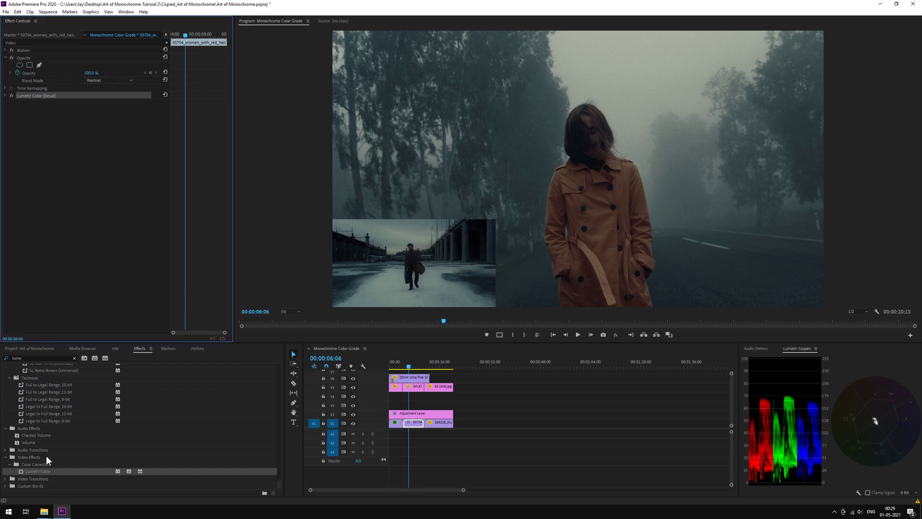
# - Add a second Lumetri Color and lower its Midtones and Shadows wheel sliders
pyautogui.moveTo(47, 458); pyautogui.dragTo(52, 188)
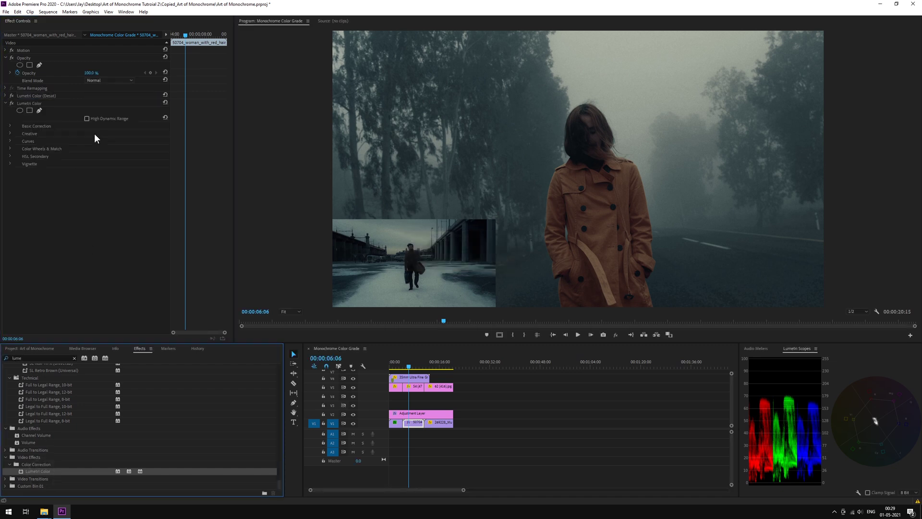
pyautogui.click(10, 149)
pyautogui.moveTo(70, 232); pyautogui.dragTo(69, 237)
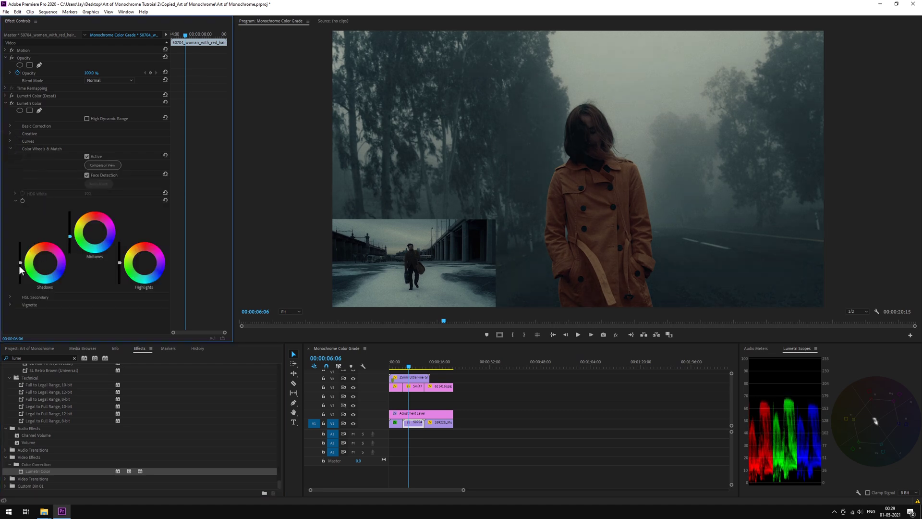
pyautogui.moveTo(20, 263); pyautogui.dragTo(20, 261)
# - Add an elliptical mask and shape it into a tall, wide, softly feathered oval over the woman
pyautogui.click(20, 111)
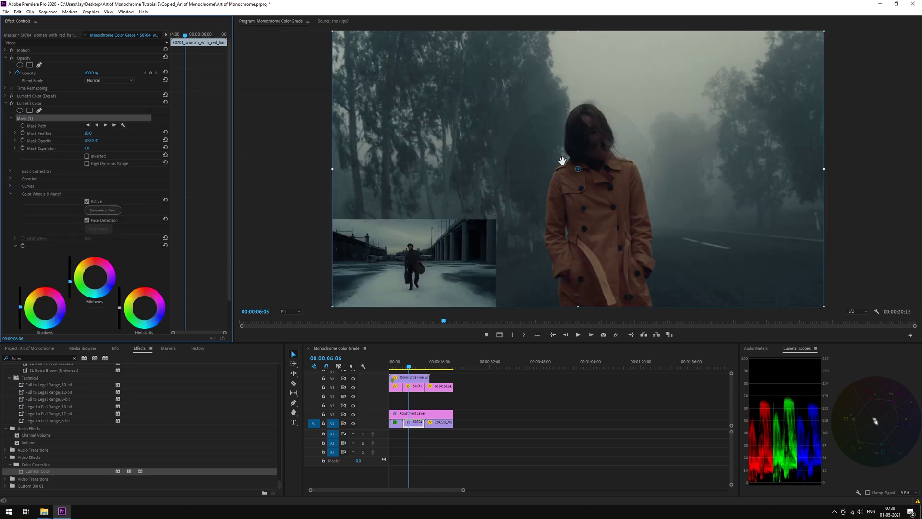
pyautogui.moveTo(591, 149); pyautogui.dragTo(594, 131)
pyautogui.moveTo(592, 192); pyautogui.dragTo(590, 290)
pyautogui.moveTo(664, 173); pyautogui.dragTo(744, 173)
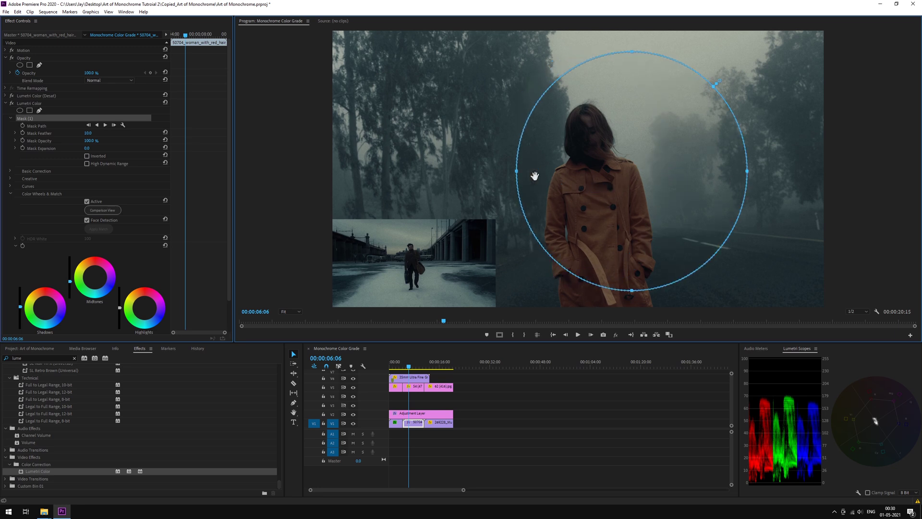
pyautogui.moveTo(517, 171); pyautogui.dragTo(423, 171)
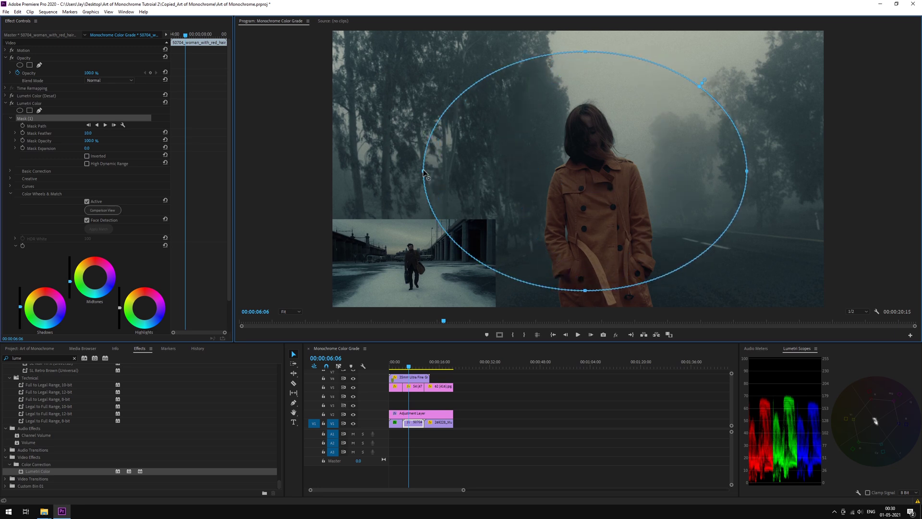
pyautogui.moveTo(88, 133); pyautogui.dragTo(93, 133)
pyautogui.moveTo(703, 83); pyautogui.dragTo(736, 36)
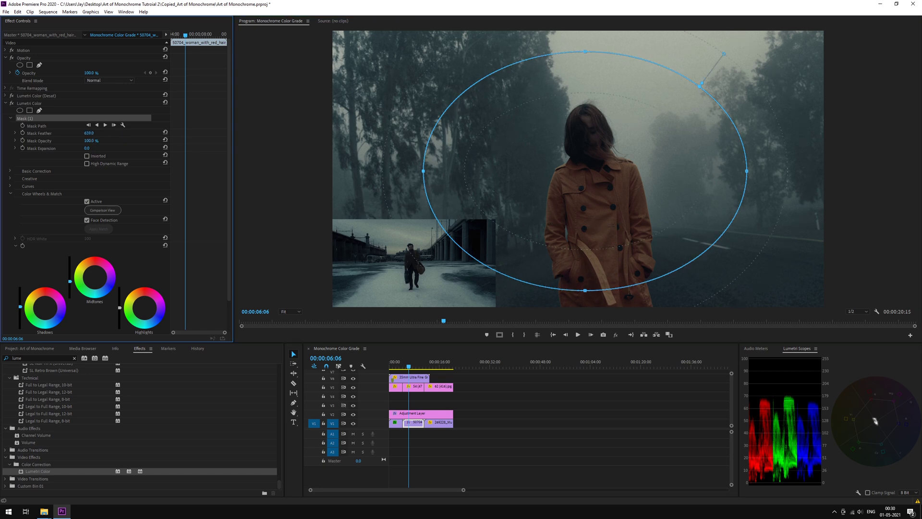
pyautogui.moveTo(580, 48); pyautogui.dragTo(586, 41)
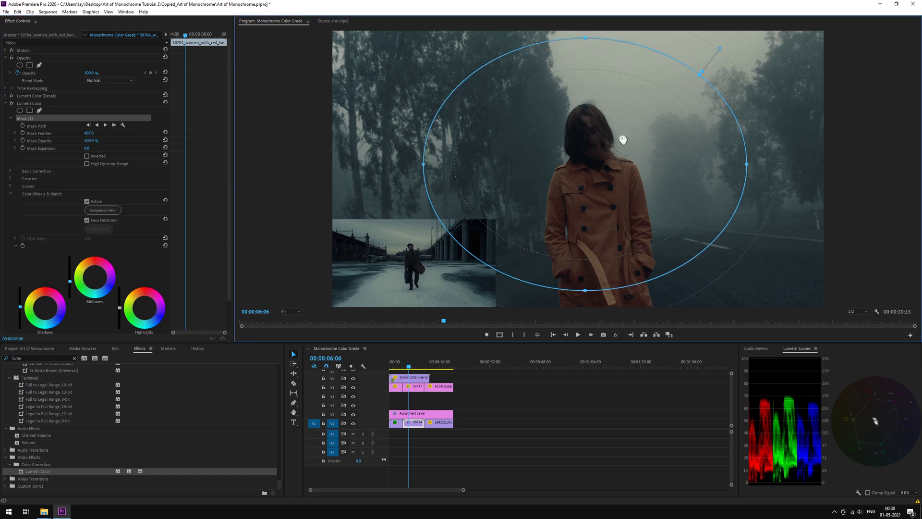
pyautogui.moveTo(592, 294); pyautogui.dragTo(592, 300)
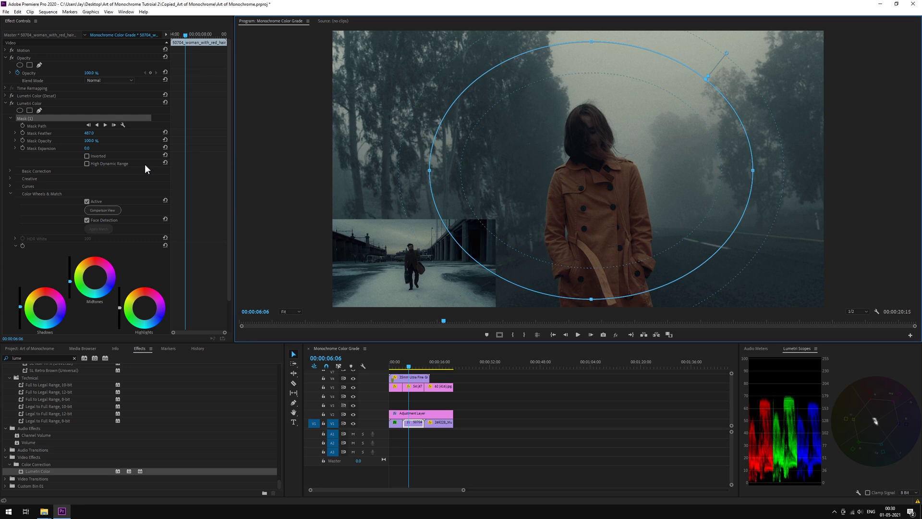
# - Invert the mask and reselect the woman clip to judge the edge grading
pyautogui.click(87, 156)
pyautogui.click(557, 406)
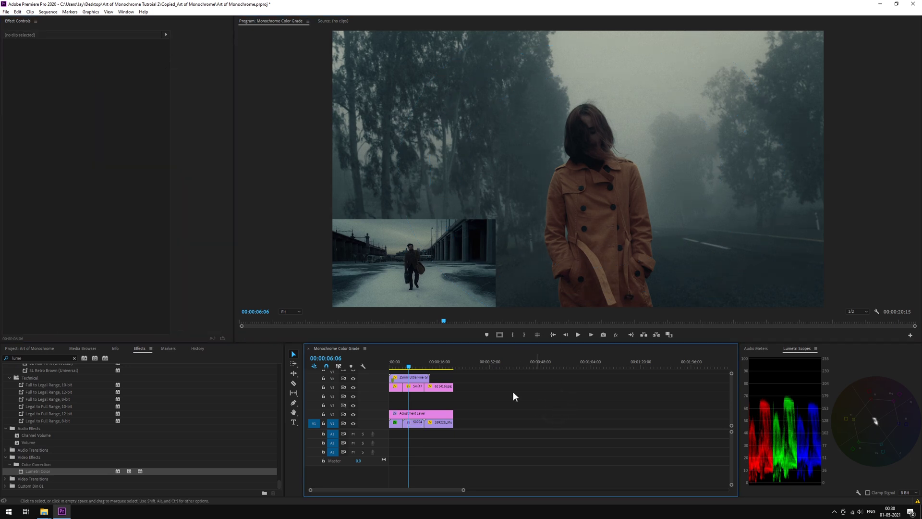
pyautogui.click(406, 419)
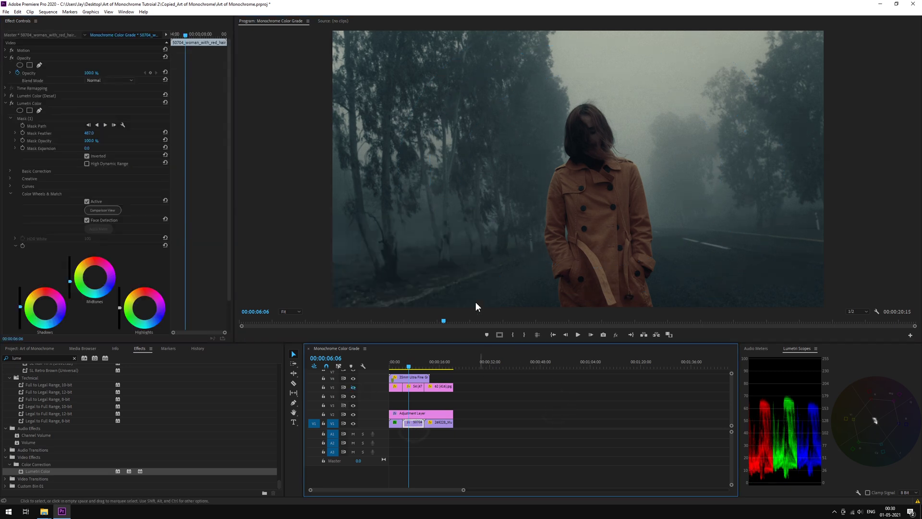
pyautogui.click(10, 105)
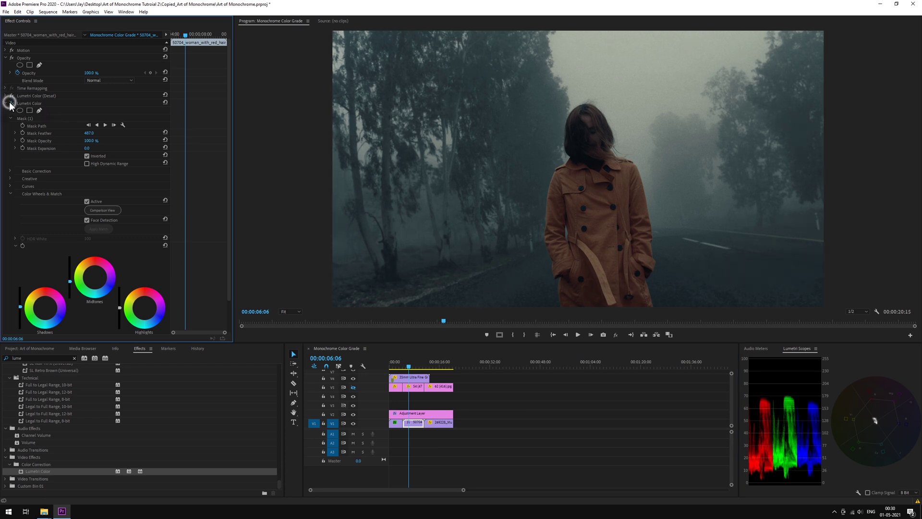
pyautogui.scroll(-2, 65, 212)
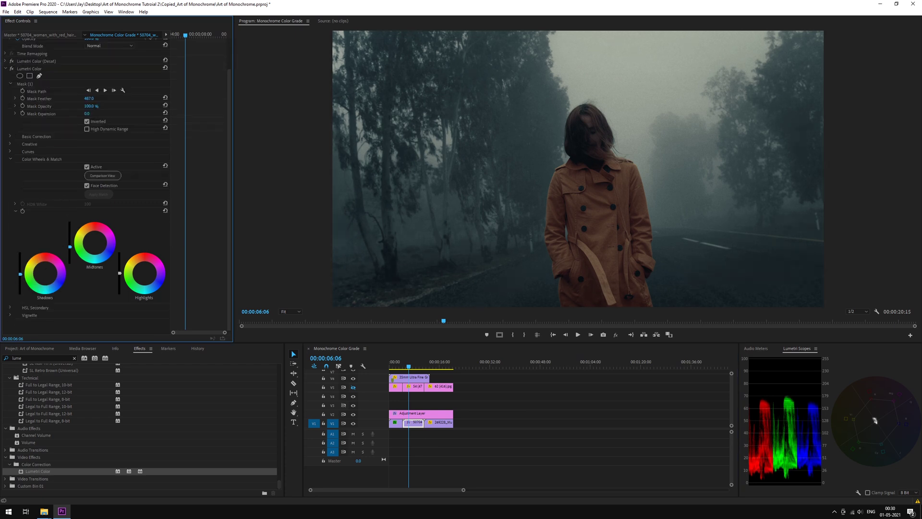
# - Rename the masked effect to Lumetri Color (Mask) and collapse it
pyautogui.rightClick(29, 70)
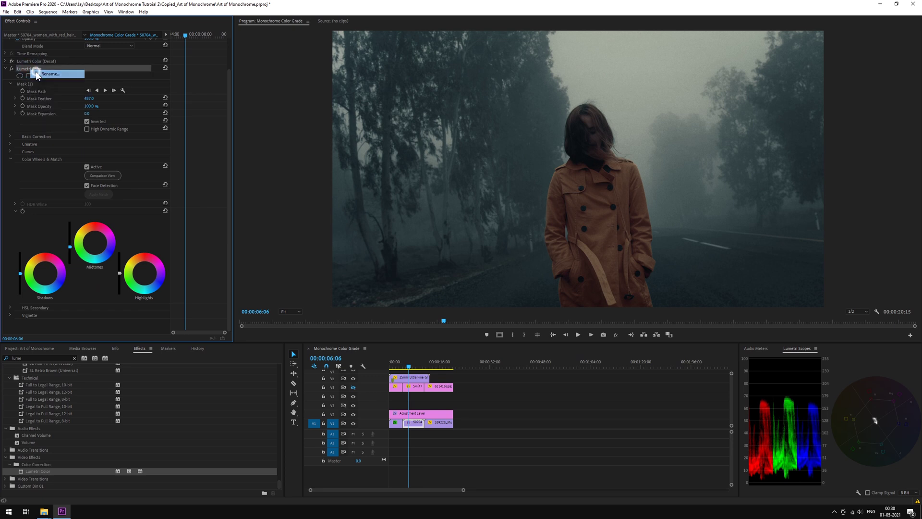
pyautogui.click(53, 72)
pyautogui.write('Mask')
pyautogui.press('Return')
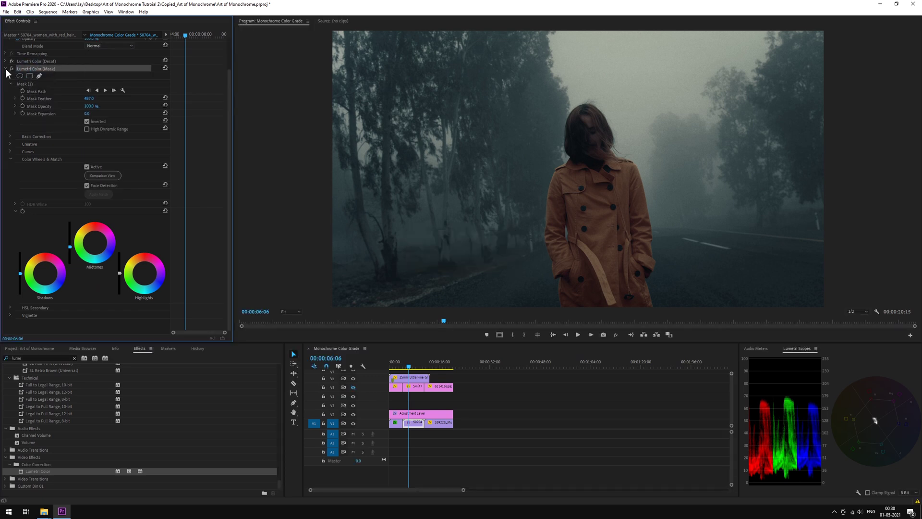
pyautogui.click(6, 70)
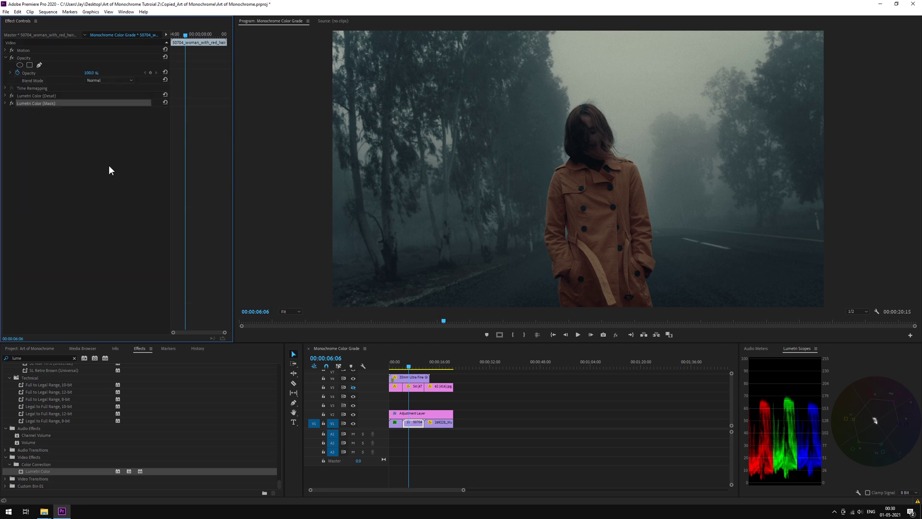
# - Set the woman clip's VR Glow Luma Threshold to 0.65 and toggle the glow to compare
pyautogui.click(394, 422)
pyautogui.click(24, 111)
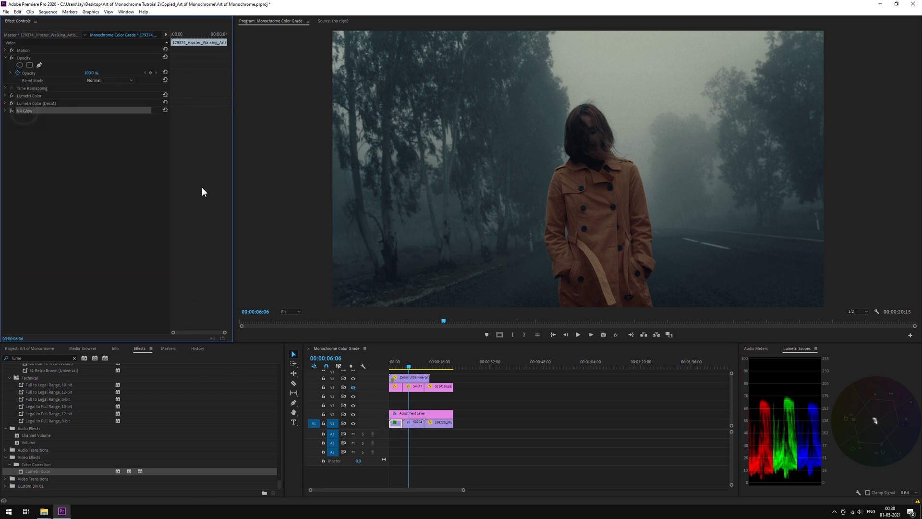
pyautogui.click(414, 422)
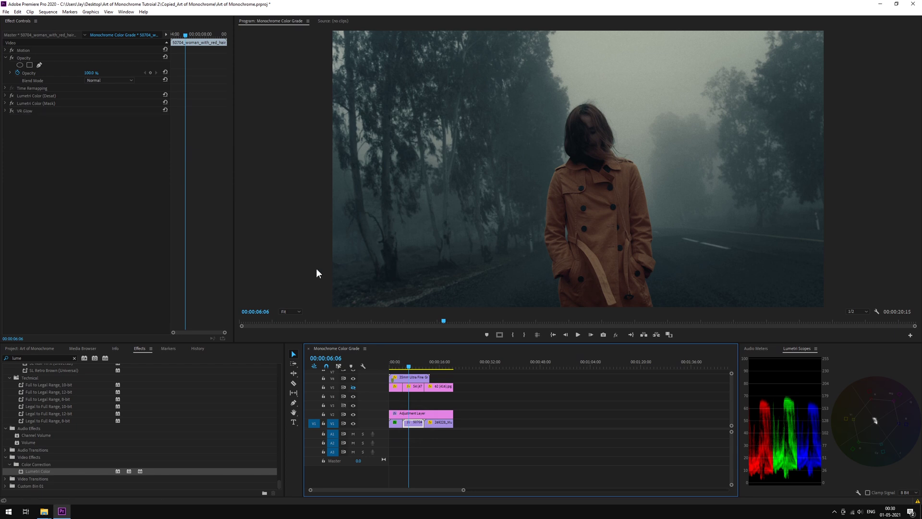
pyautogui.click(5, 111)
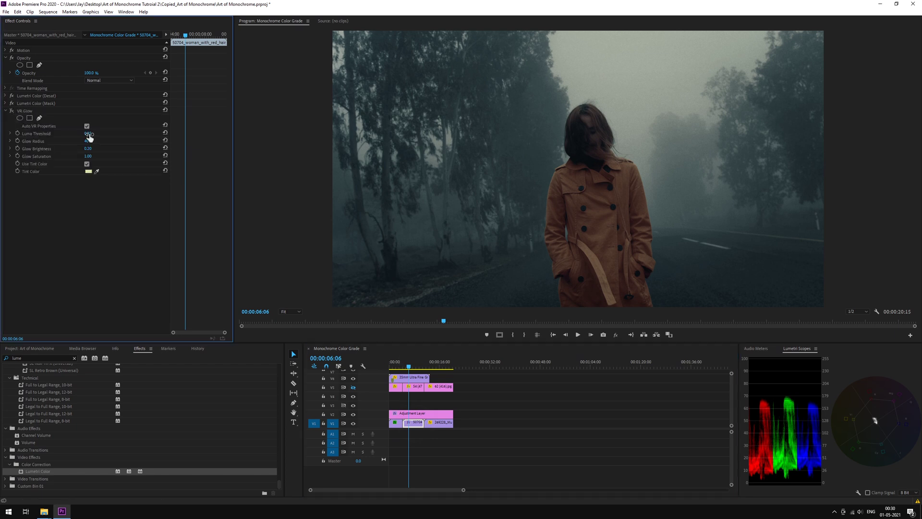
pyautogui.click(89, 134)
pyautogui.write('0.65')
pyautogui.press('Return')
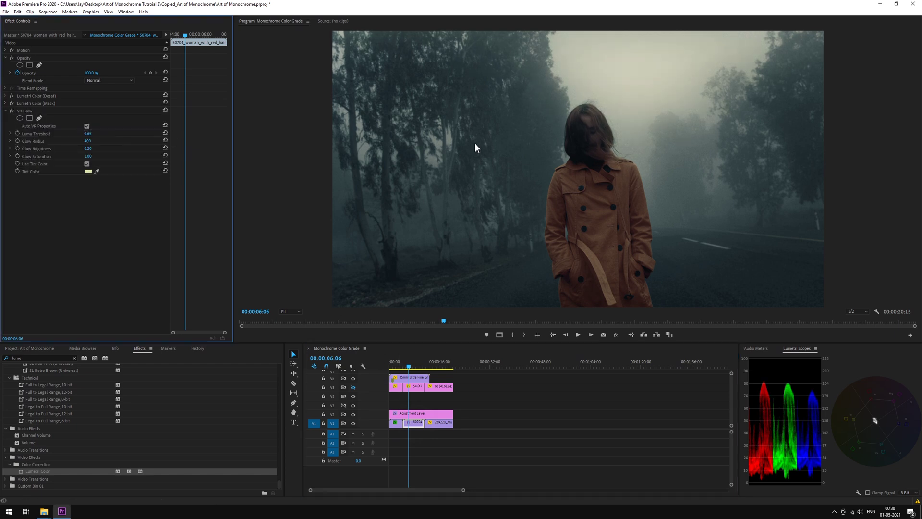
pyautogui.click(12, 111)
pyautogui.click(11, 111)
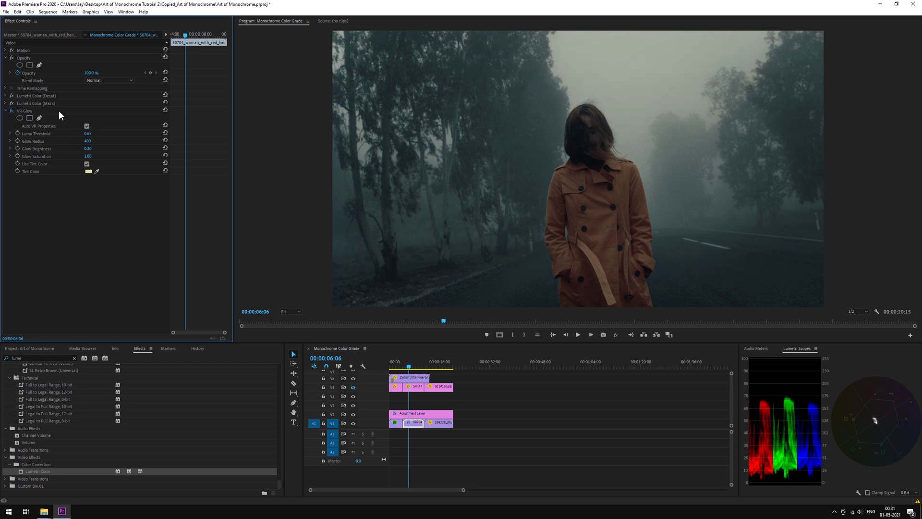
# - Set Glow Brightness to 0.10 and toggle the V2 adjustment layer to compare
pyautogui.click(89, 149)
pyautogui.write('0.1')
pyautogui.press('Return')
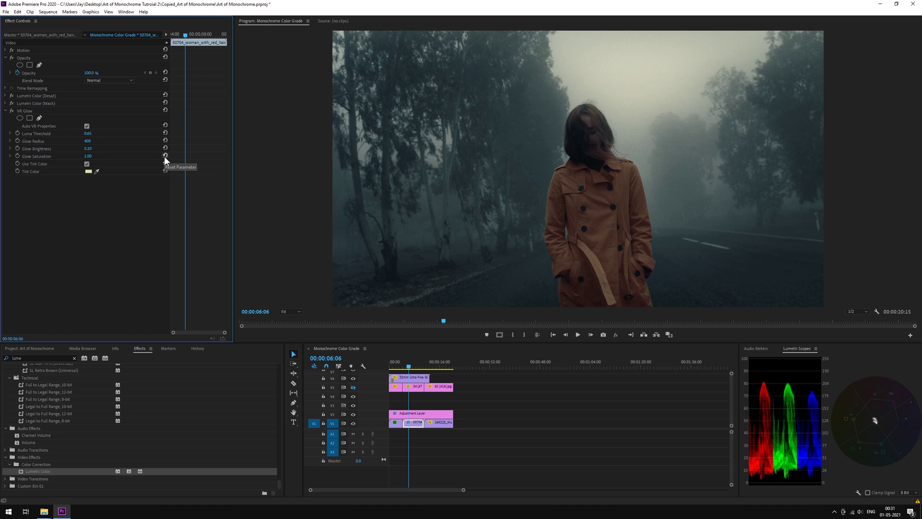
pyautogui.click(355, 415)
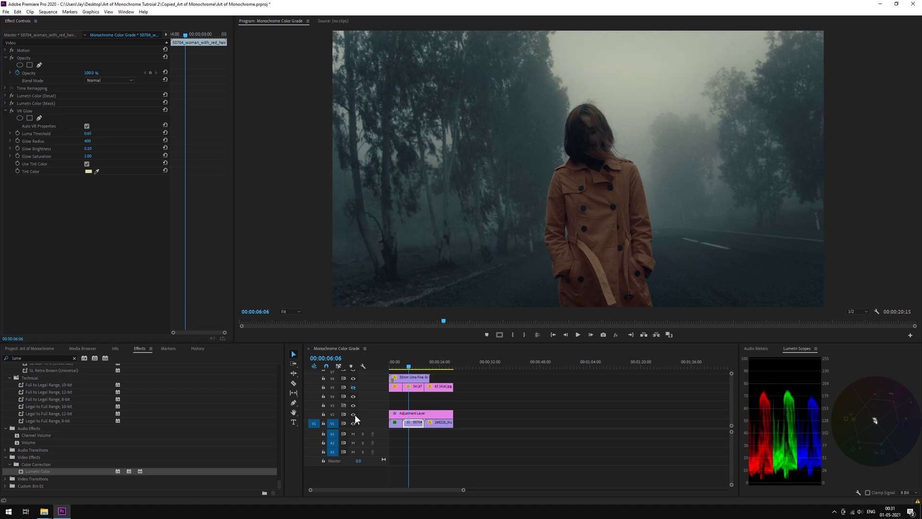
pyautogui.click(356, 414)
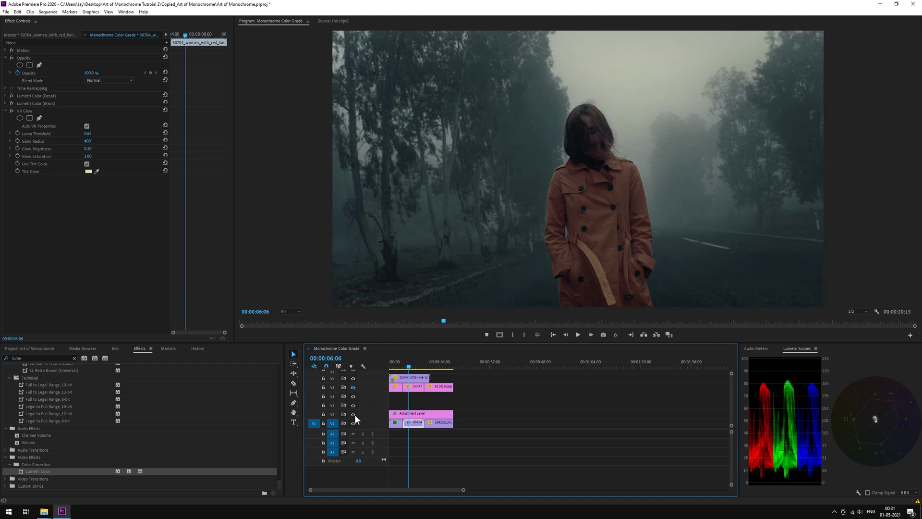
# - Scrub the playhead to 00:00:07:24, re-enable sequence effects, and move to the music-studio shot
pyautogui.click(451, 396)
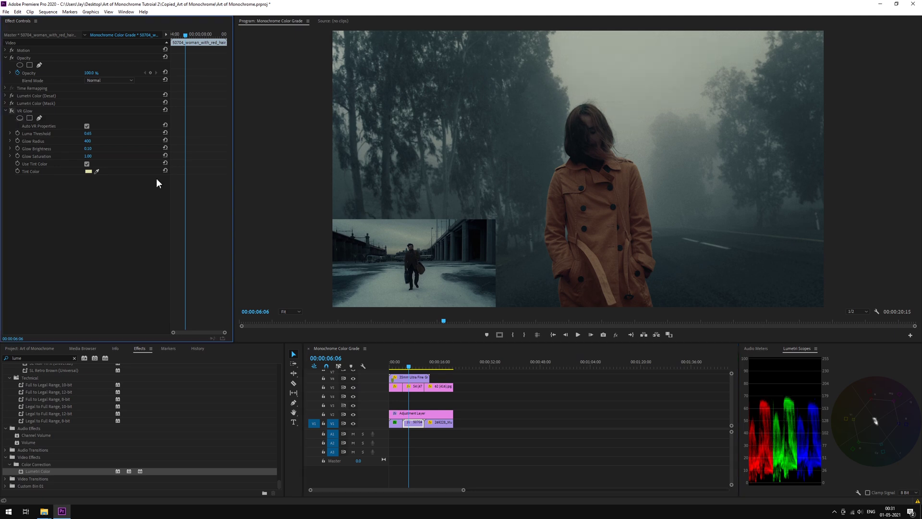
pyautogui.click(411, 365)
pyautogui.moveTo(417, 366); pyautogui.dragTo(415, 366)
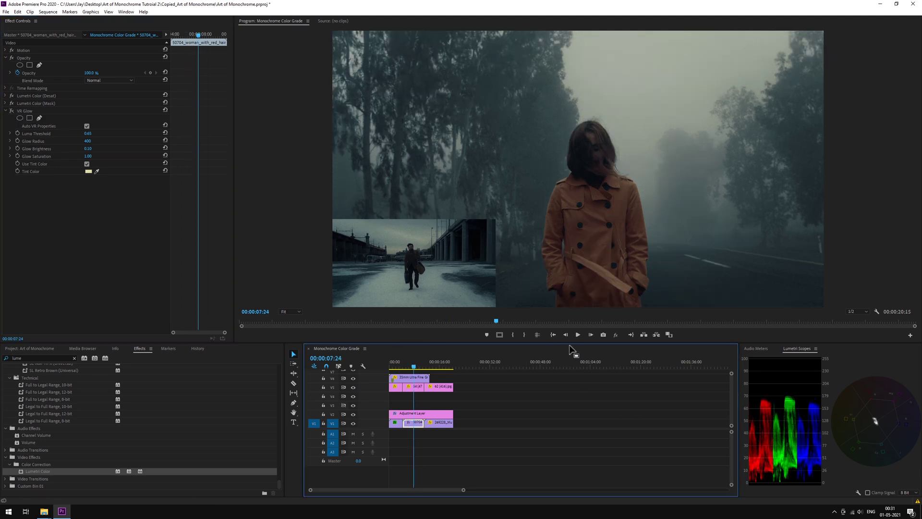
pyautogui.click(615, 335)
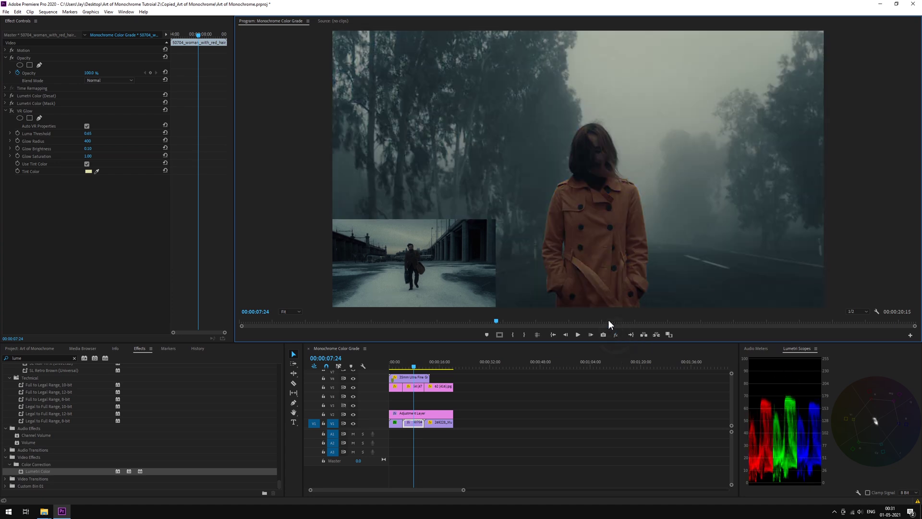
pyautogui.click(432, 365)
# - Apply Lumetri Color to the music-studio clip at 00:00:13:15
pyautogui.click(447, 424)
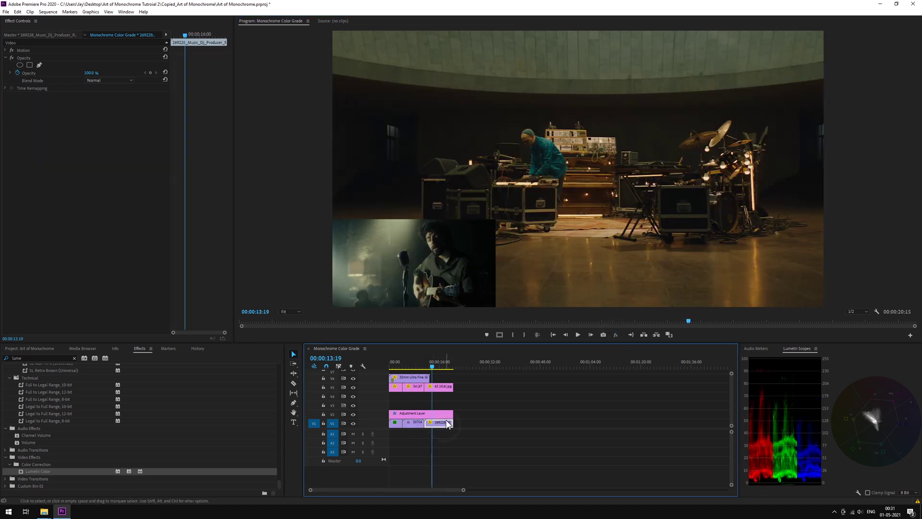
pyautogui.click(433, 367)
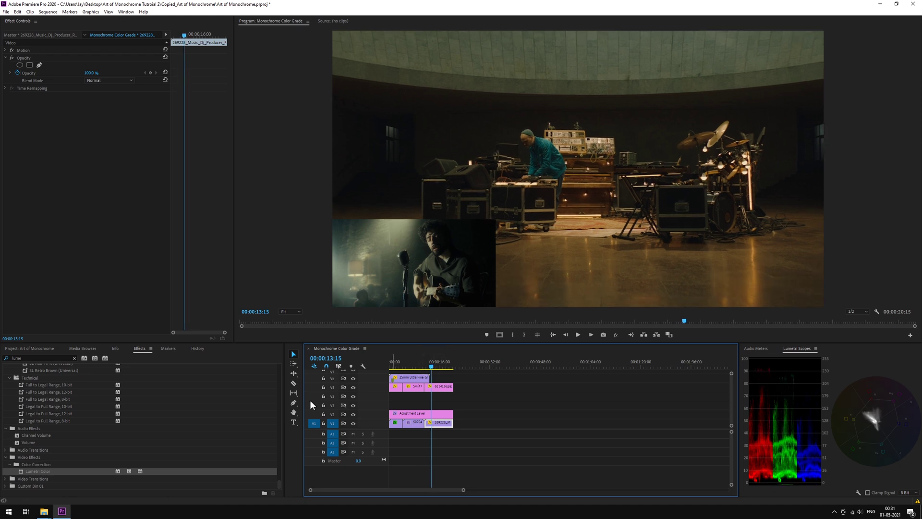
pyautogui.moveTo(43, 477); pyautogui.dragTo(439, 422)
pyautogui.click(353, 423)
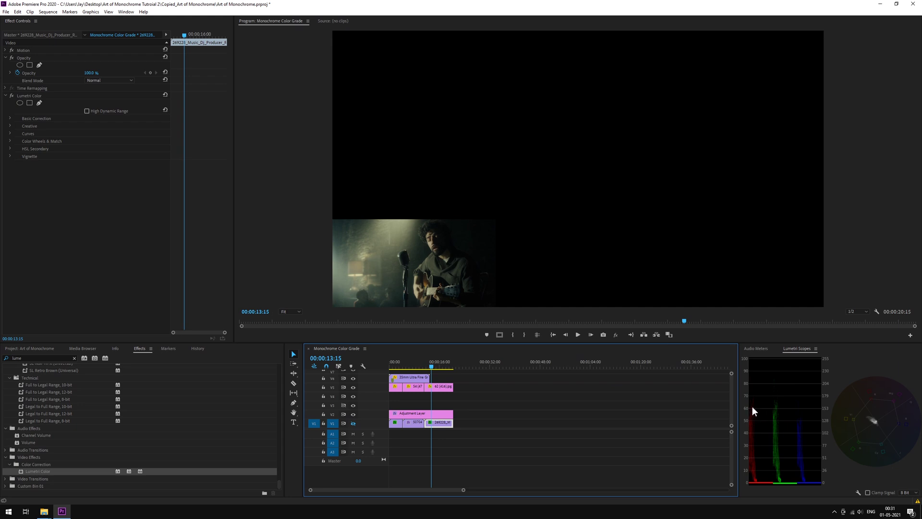
pyautogui.click(353, 423)
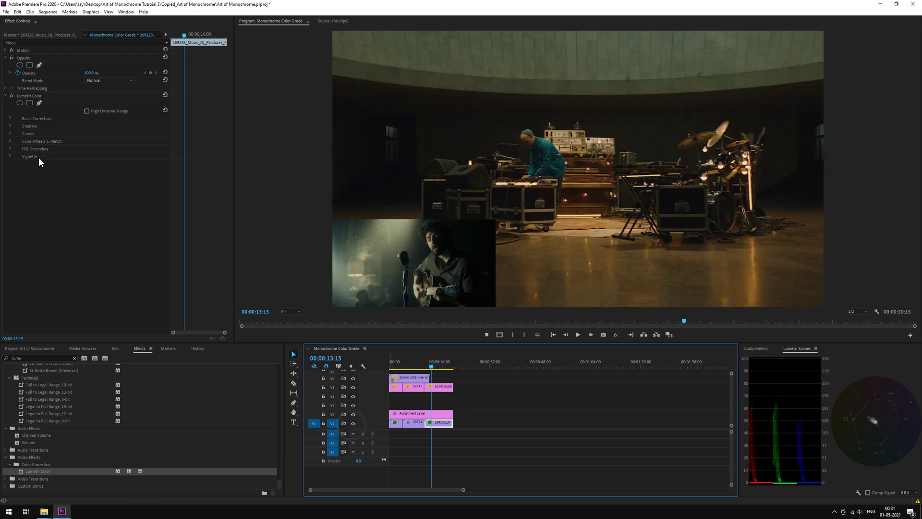
# - Darken the highlights, slightly adjust the midtones wheel, and toggle the bypass to compare
pyautogui.click(10, 142)
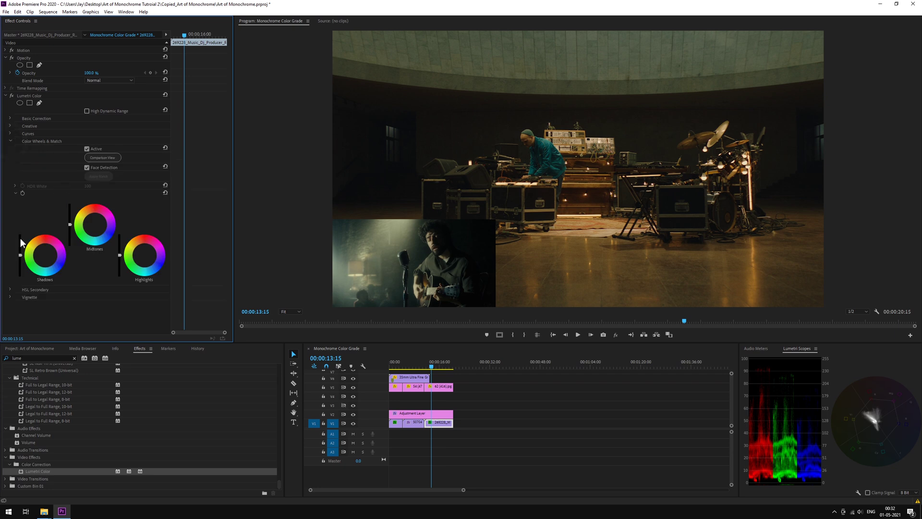
pyautogui.moveTo(120, 254); pyautogui.dragTo(120, 270)
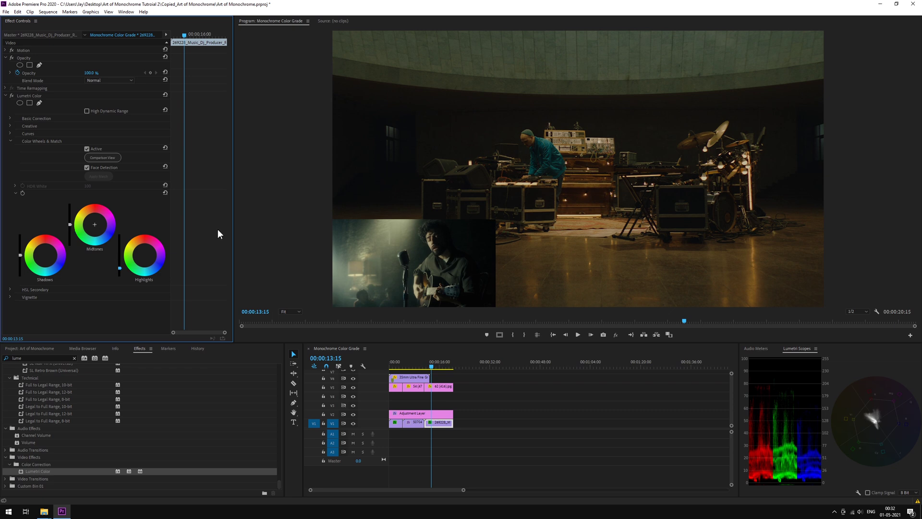
pyautogui.moveTo(70, 221); pyautogui.dragTo(70, 219)
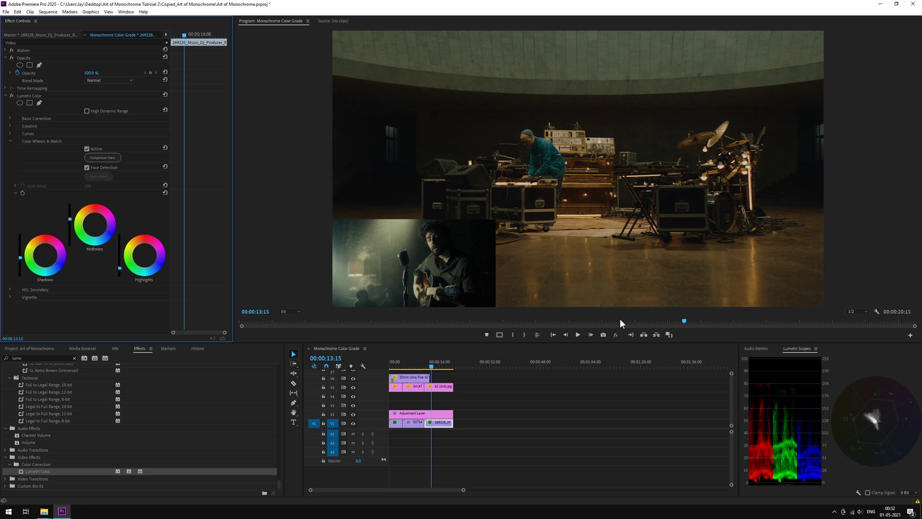
pyautogui.click(618, 332)
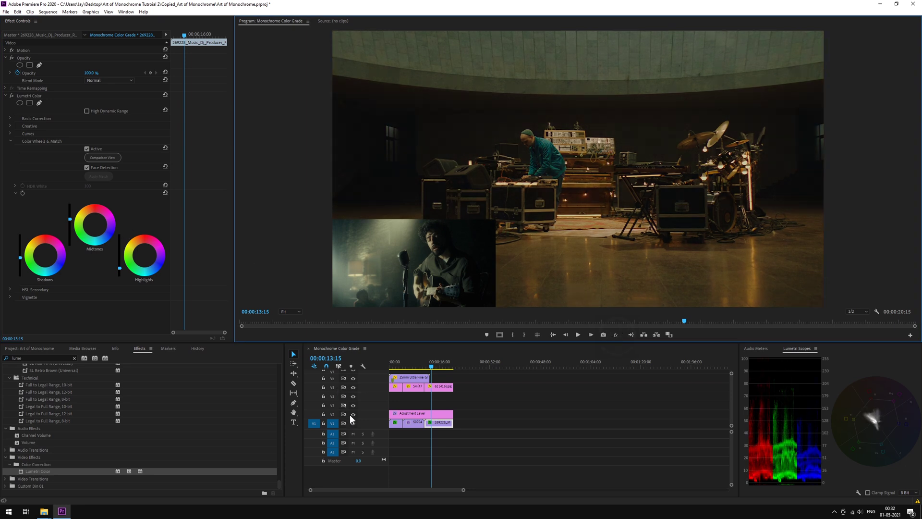
pyautogui.click(353, 414)
pyautogui.click(616, 335)
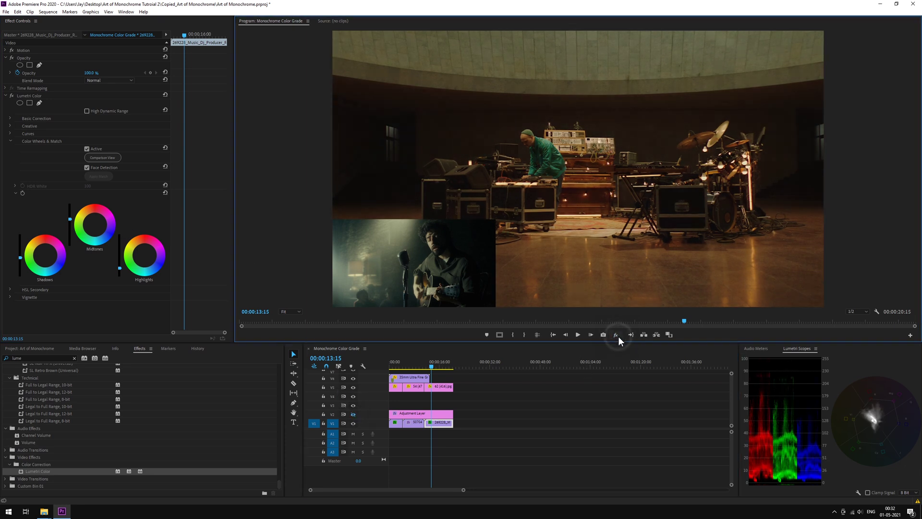
pyautogui.click(617, 336)
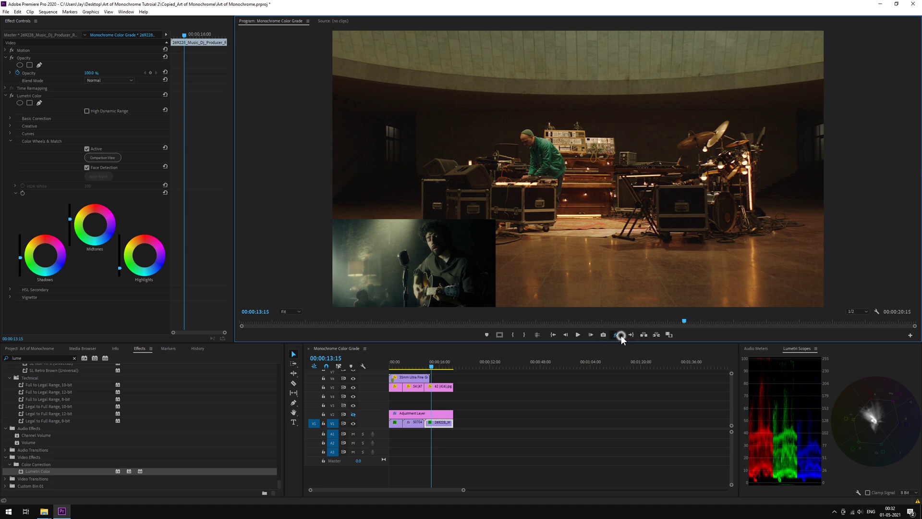
pyautogui.click(6, 96)
# - Rename the grade to Lumetri Color (Levels) and add another Lumetri named Lumetri Color (Desat)
pyautogui.rightClick(27, 97)
pyautogui.click(38, 96)
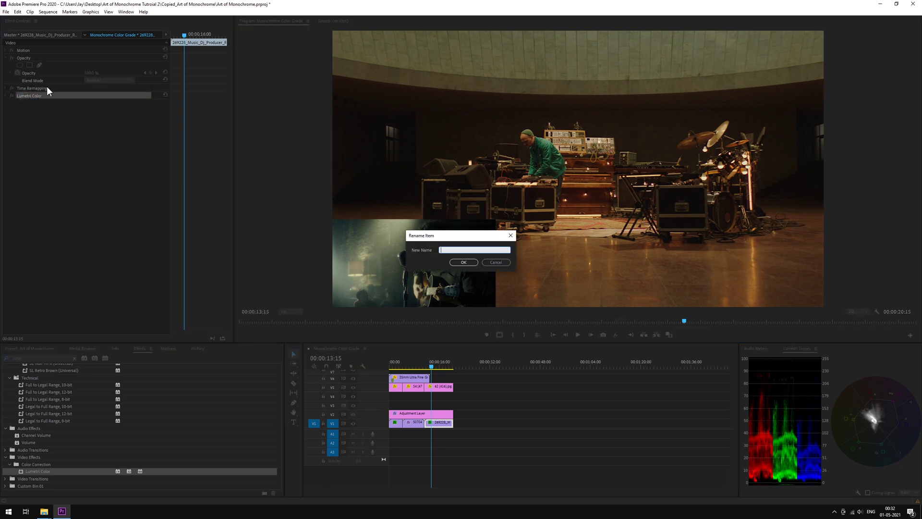
pyautogui.press('Return')
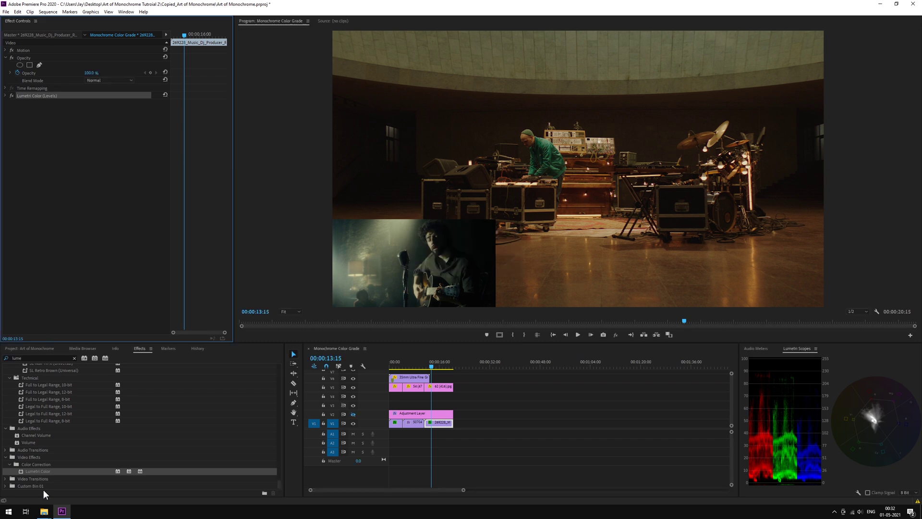
pyautogui.doubleClick(38, 471)
pyautogui.rightClick(36, 104)
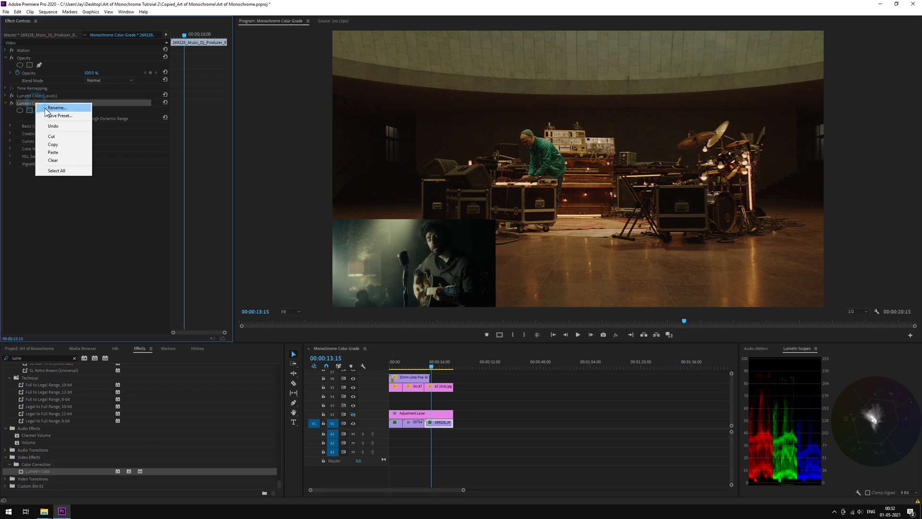
pyautogui.click(56, 107)
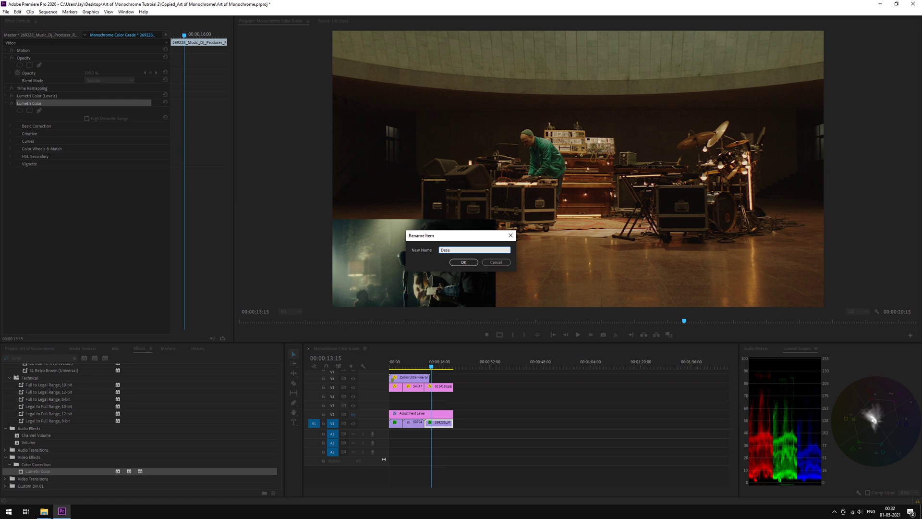
pyautogui.press('Return')
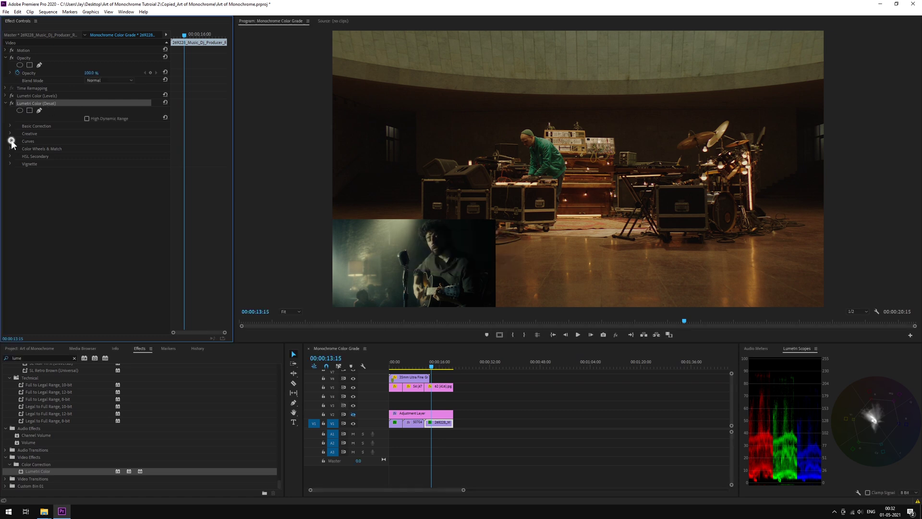
# - Add two Hue vs Sat points and pull the green and blue saturation down
pyautogui.click(10, 141)
pyautogui.scroll(-5, 39, 152)
pyautogui.scroll(-2, 41, 178)
pyautogui.click(40, 158)
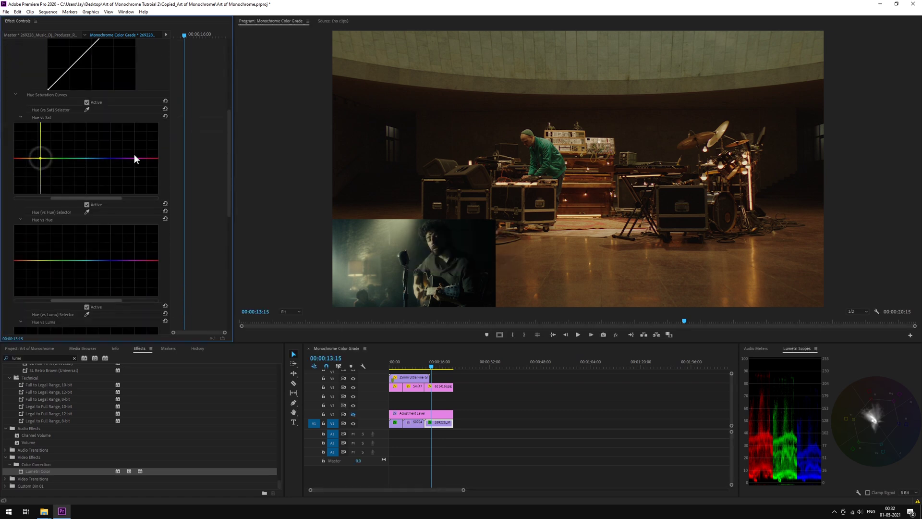
pyautogui.click(143, 156)
pyautogui.moveTo(145, 160); pyautogui.dragTo(111, 183)
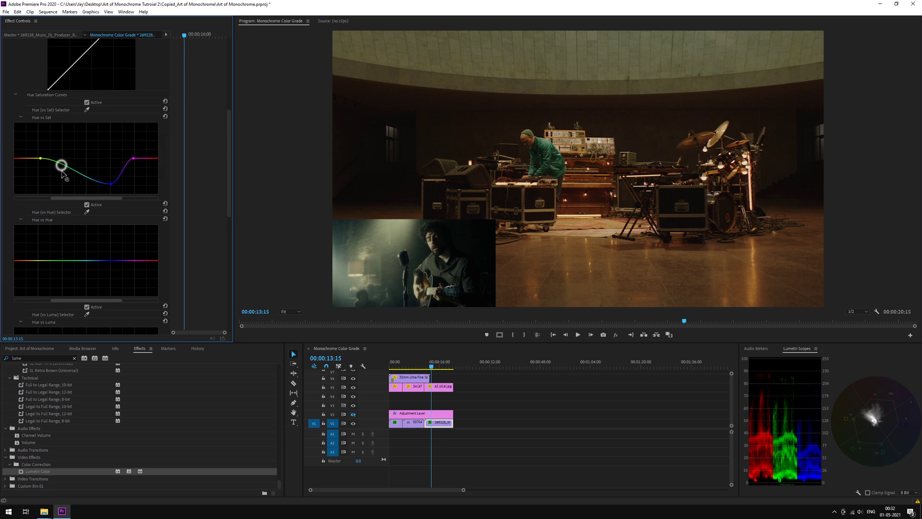
pyautogui.moveTo(62, 165); pyautogui.dragTo(23, 158)
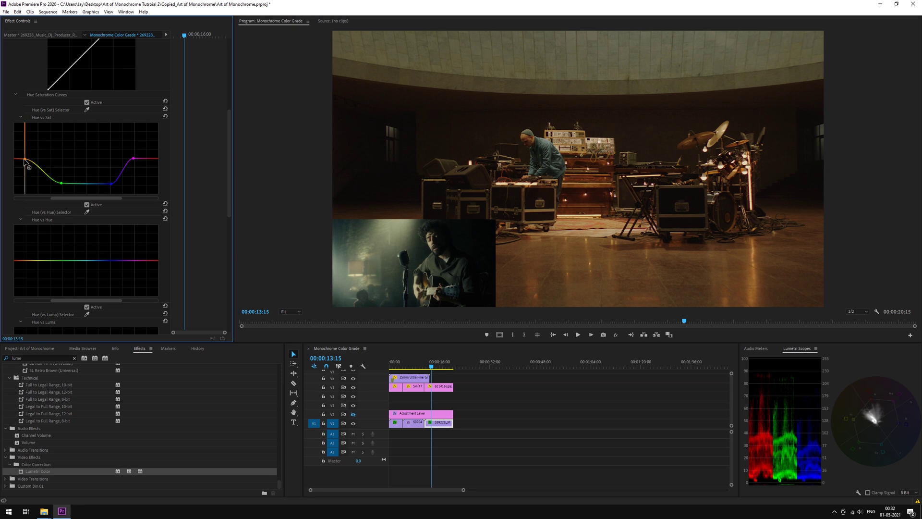
pyautogui.moveTo(140, 160); pyautogui.dragTo(150, 160)
pyautogui.moveTo(62, 184); pyautogui.dragTo(62, 187)
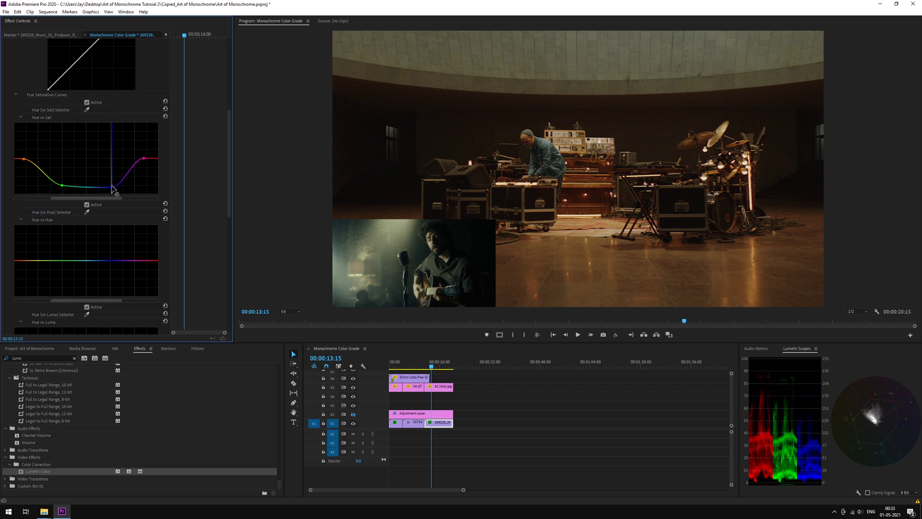
# - Compare the curves on and off, then lower both ends of the Hue vs Sat curve
pyautogui.click(87, 102)
pyautogui.click(87, 103)
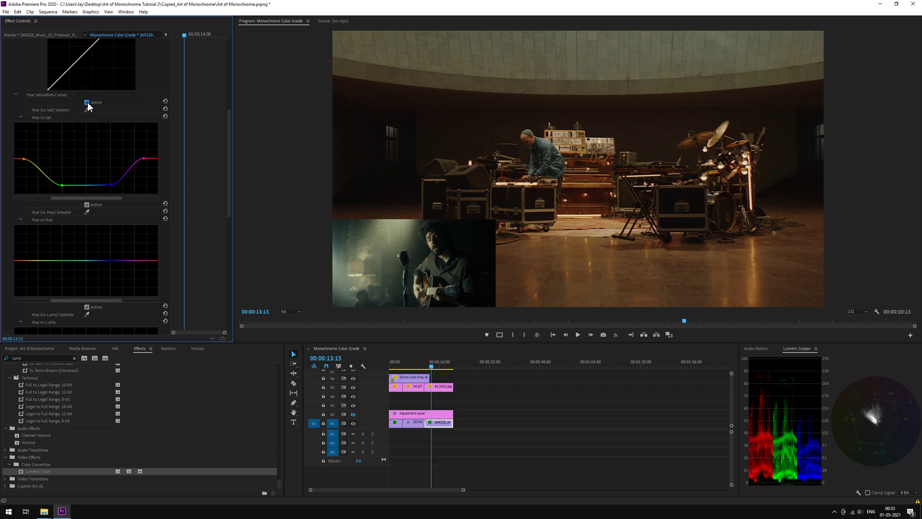
pyautogui.click(87, 102)
pyautogui.click(87, 102)
pyautogui.click(87, 102)
pyautogui.click(87, 103)
pyautogui.click(353, 414)
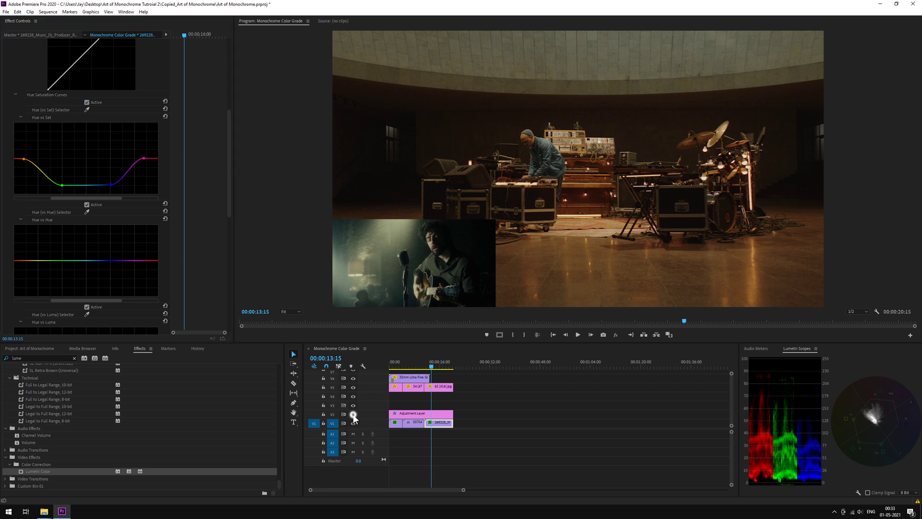
pyautogui.moveTo(144, 158); pyautogui.dragTo(144, 163)
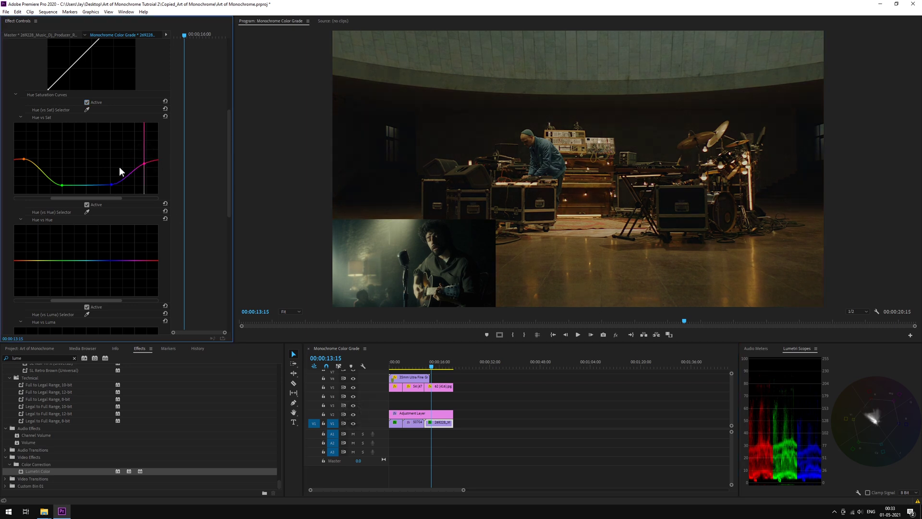
pyautogui.moveTo(23, 162); pyautogui.dragTo(23, 164)
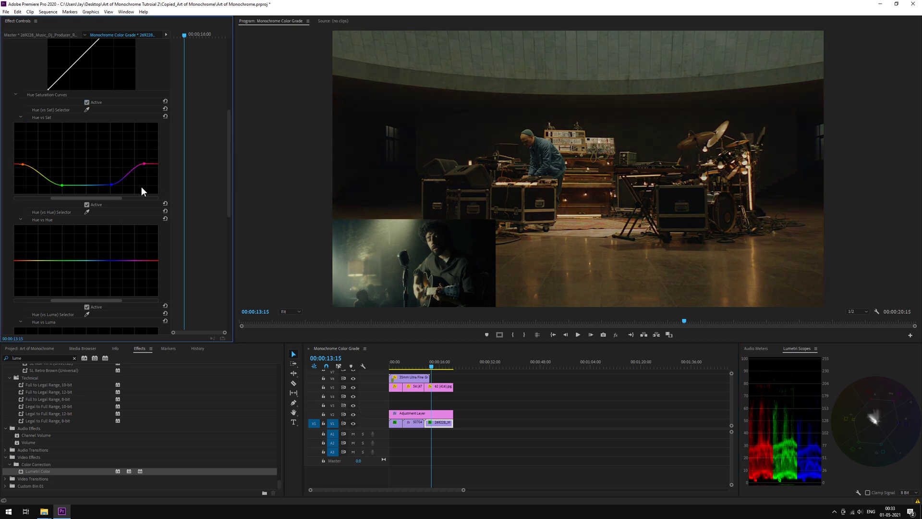
# - Zoom in the program monitor and move the playhead to 00:00:17:26
pyautogui.click(294, 311)
pyautogui.click(294, 364)
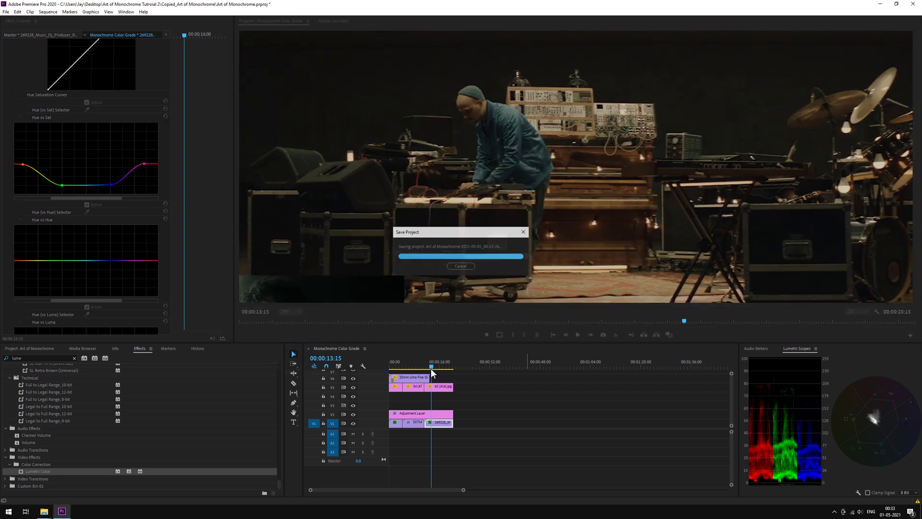
pyautogui.moveTo(431, 368); pyautogui.dragTo(445, 365)
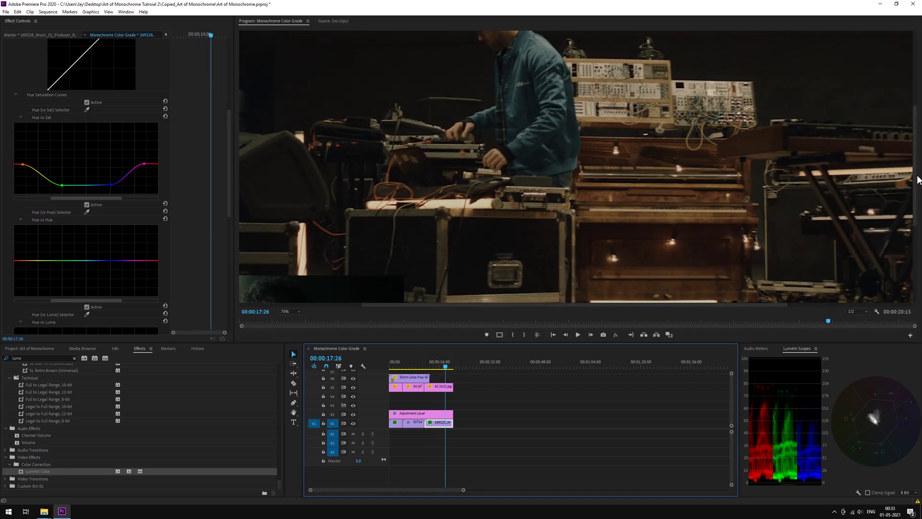
pyautogui.moveTo(917, 180); pyautogui.dragTo(915, 259)
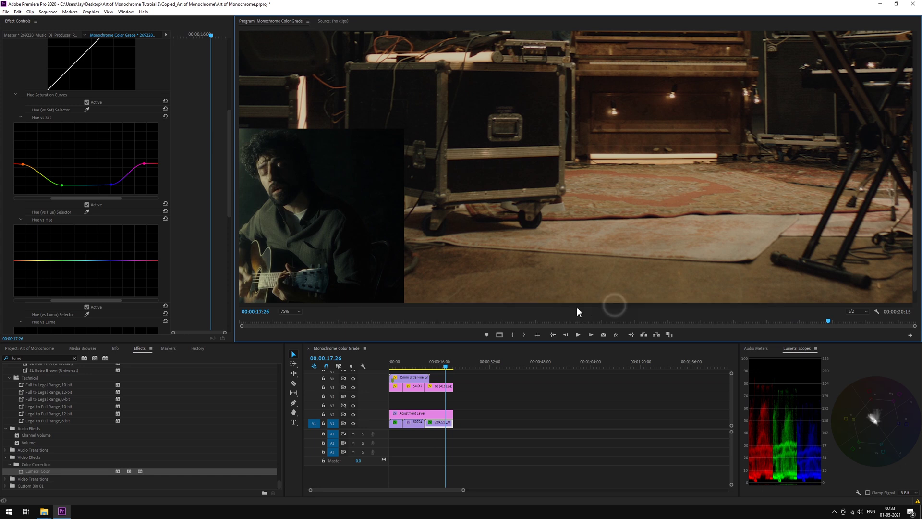
pyautogui.moveTo(576, 311); pyautogui.dragTo(574, 307)
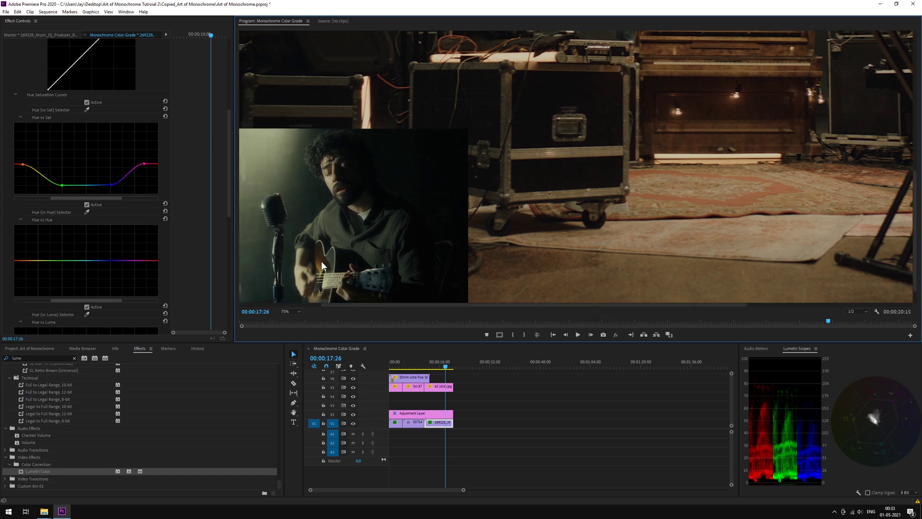
# - Add three Hue vs Hue points, then fit the frame in the program view
pyautogui.click(41, 260)
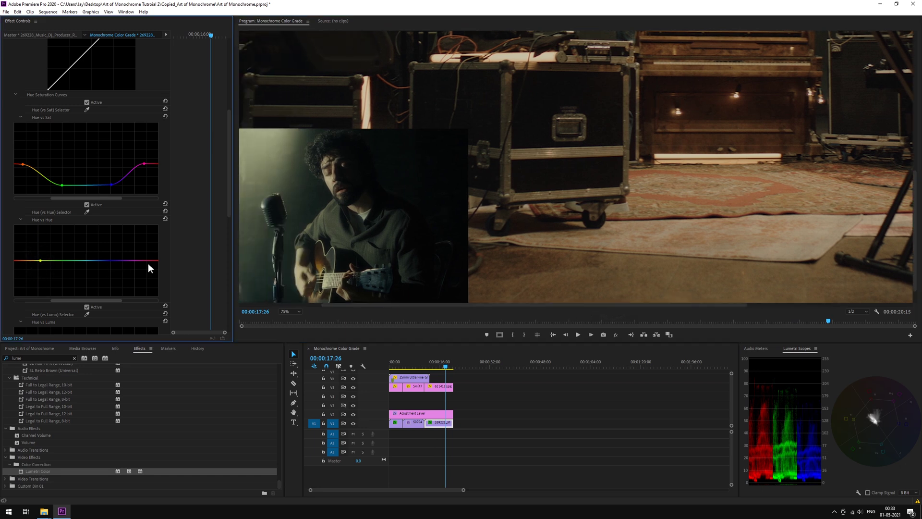
pyautogui.click(136, 260)
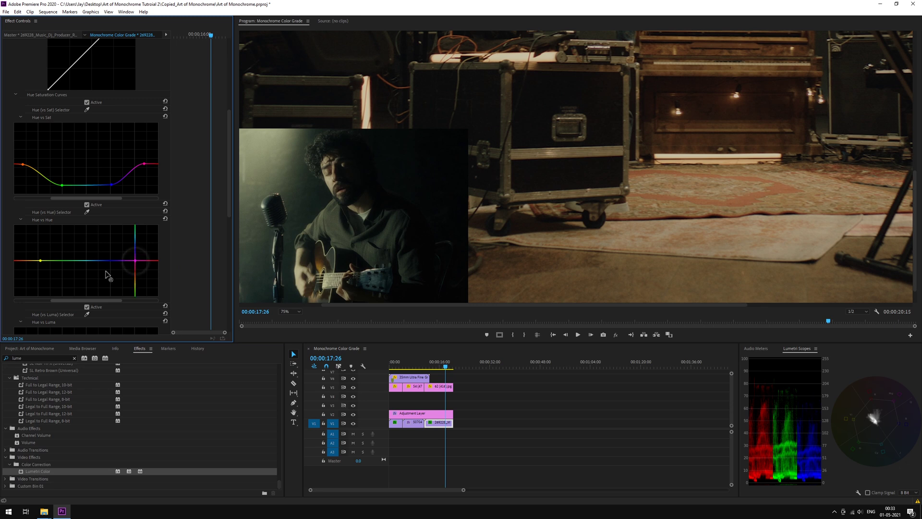
pyautogui.click(16, 262)
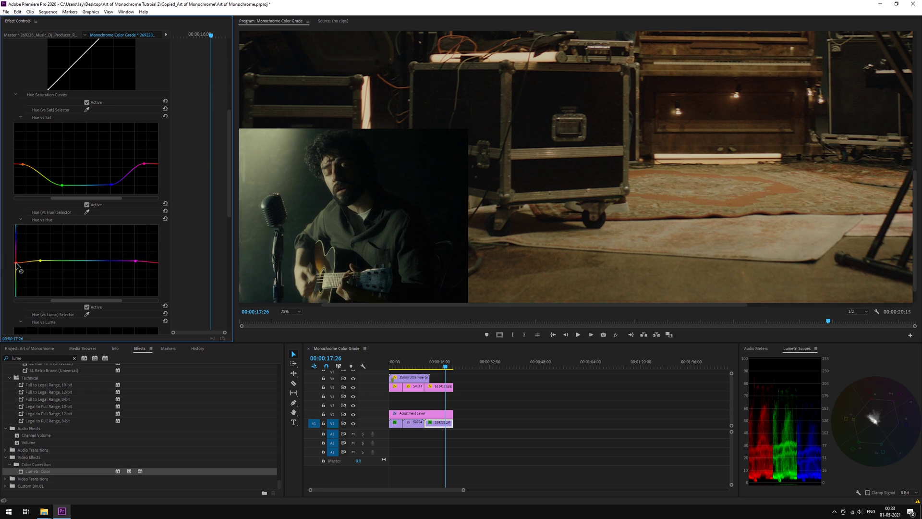
pyautogui.click(291, 311)
pyautogui.click(296, 318)
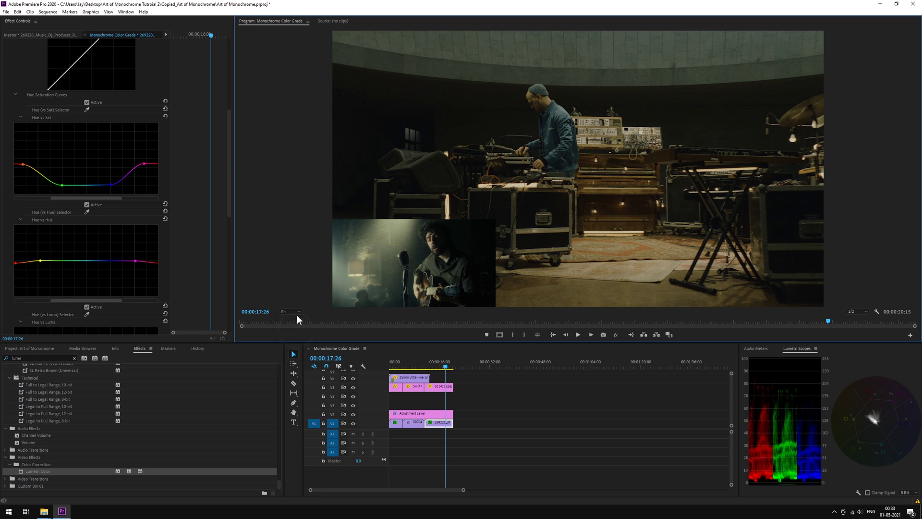
pyautogui.press('Left')
pyautogui.press('Left')
pyautogui.press('Left')
# - Apply a third Lumetri Color to the DJ clip, with the playhead at 00:00:12:21
pyautogui.moveTo(226, 190); pyautogui.dragTo(216, 123)
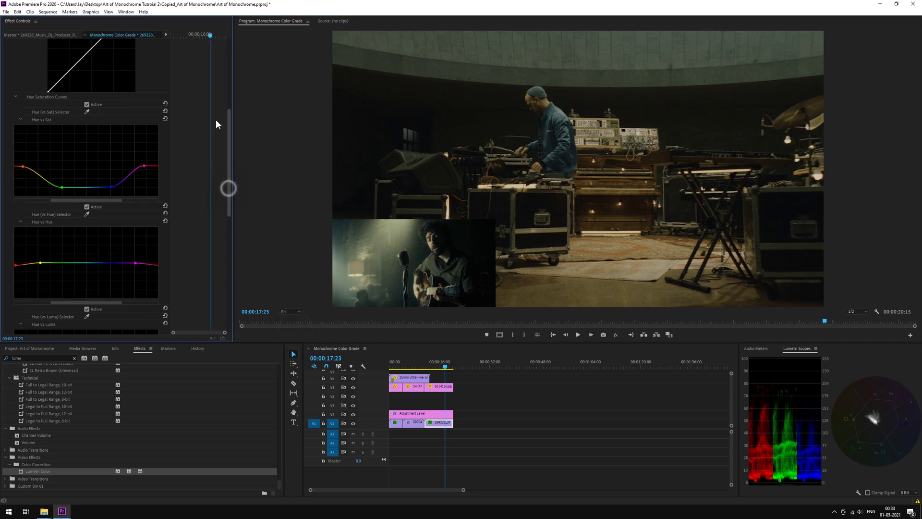
pyautogui.click(5, 104)
pyautogui.moveTo(38, 472); pyautogui.dragTo(441, 424)
pyautogui.moveTo(443, 368); pyautogui.dragTo(428, 368)
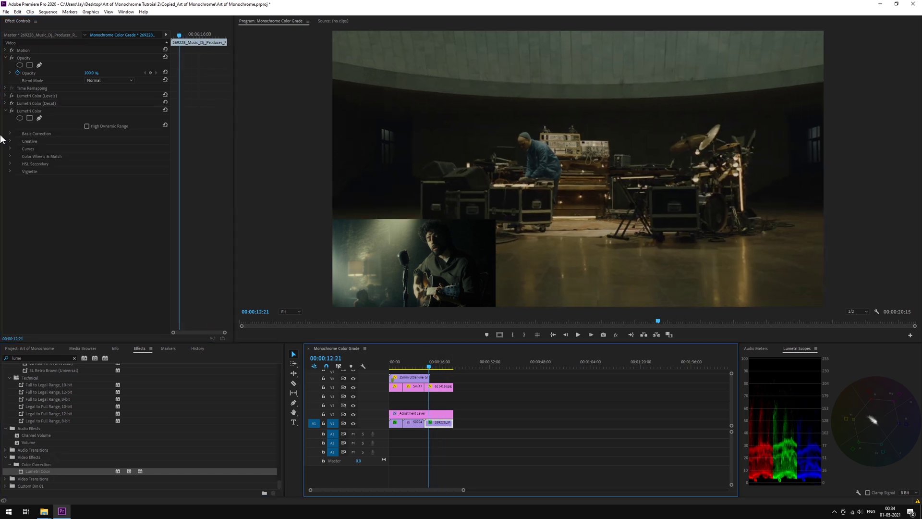
pyautogui.click(10, 157)
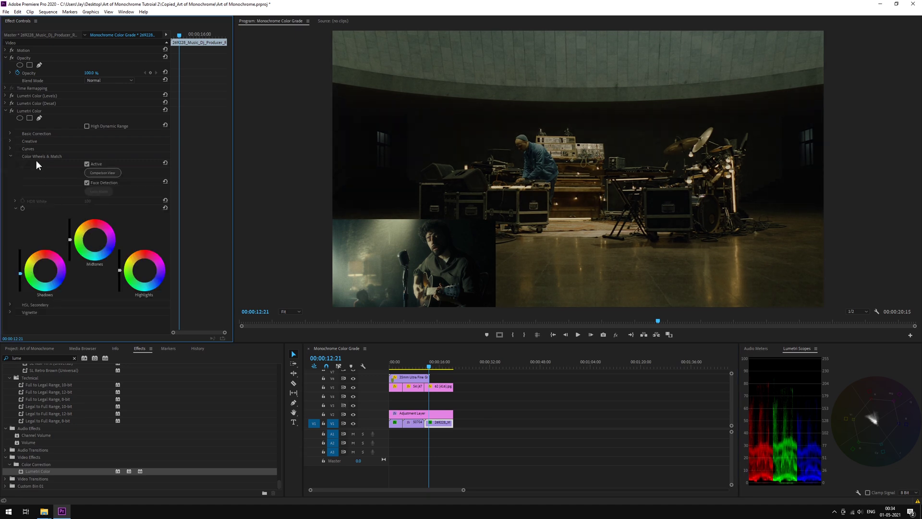
# - Add an ellipse mask to the new Lumetri Color, stretch it wide and tall, and invert it
pyautogui.click(20, 117)
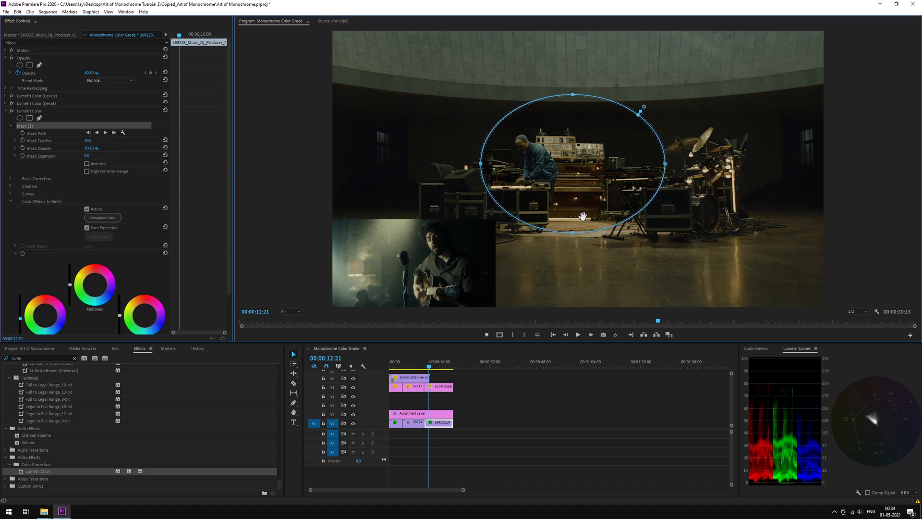
pyautogui.moveTo(573, 233); pyautogui.dragTo(577, 259)
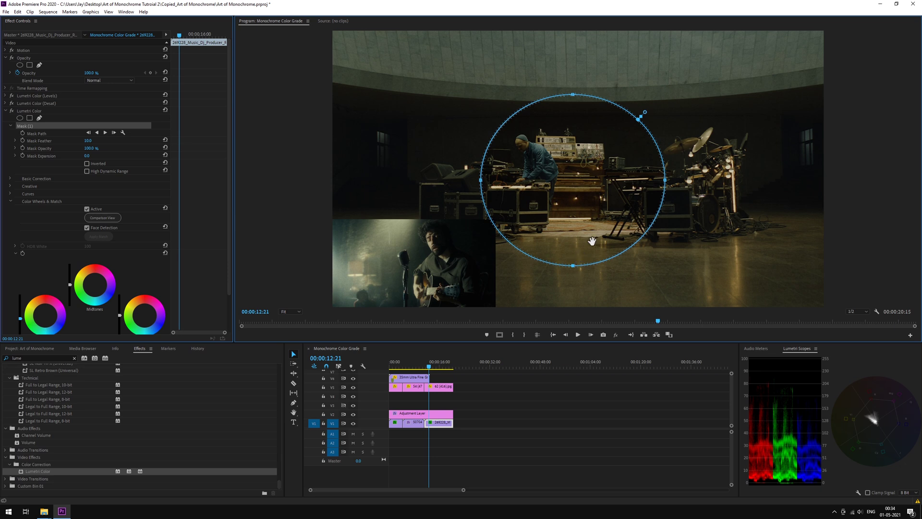
pyautogui.moveTo(573, 95); pyautogui.dragTo(574, 81)
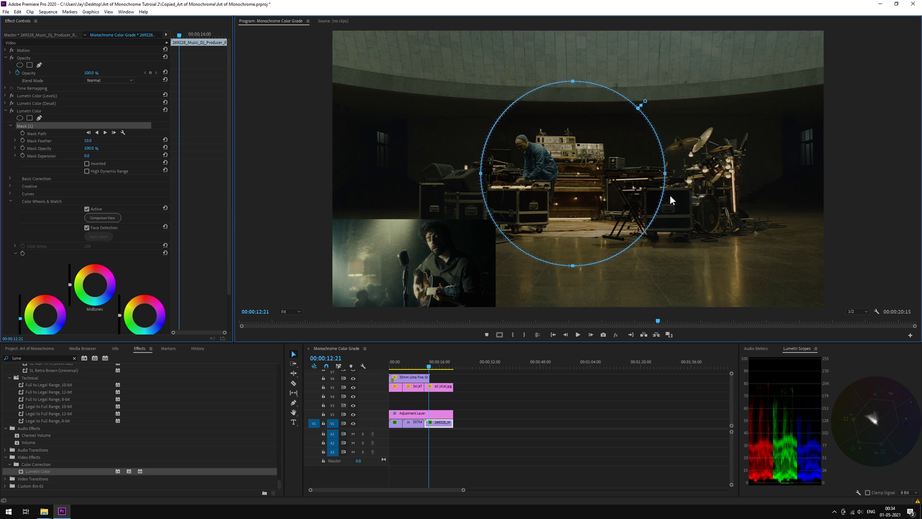
pyautogui.moveTo(665, 175); pyautogui.dragTo(698, 172)
pyautogui.moveTo(481, 173); pyautogui.dragTo(451, 173)
pyautogui.moveTo(575, 265); pyautogui.dragTo(576, 275)
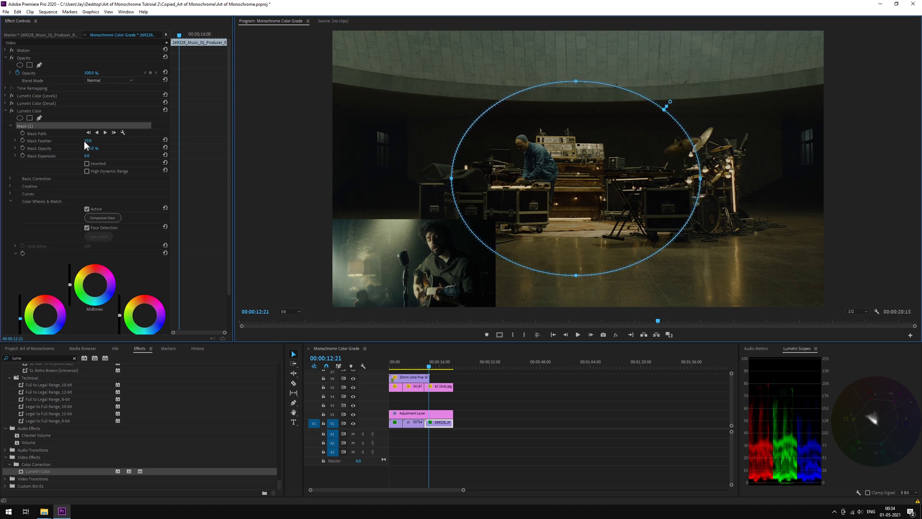
pyautogui.click(87, 164)
# - Reduce the mask feather to 401, then move the ellipse up and stretch its top and bottom
pyautogui.moveTo(700, 63); pyautogui.dragTo(696, 70)
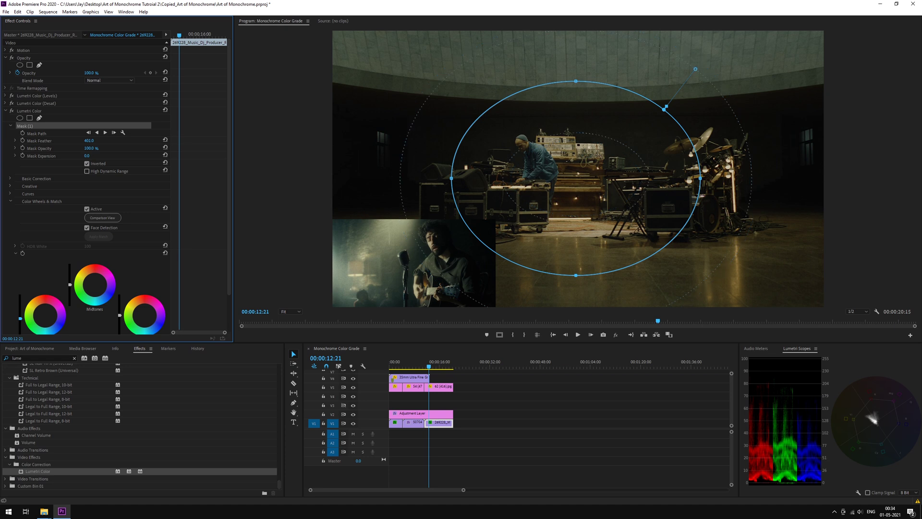
pyautogui.moveTo(576, 139); pyautogui.dragTo(576, 126)
pyautogui.moveTo(574, 68); pyautogui.dragTo(574, 53)
pyautogui.moveTo(575, 262); pyautogui.dragTo(575, 269)
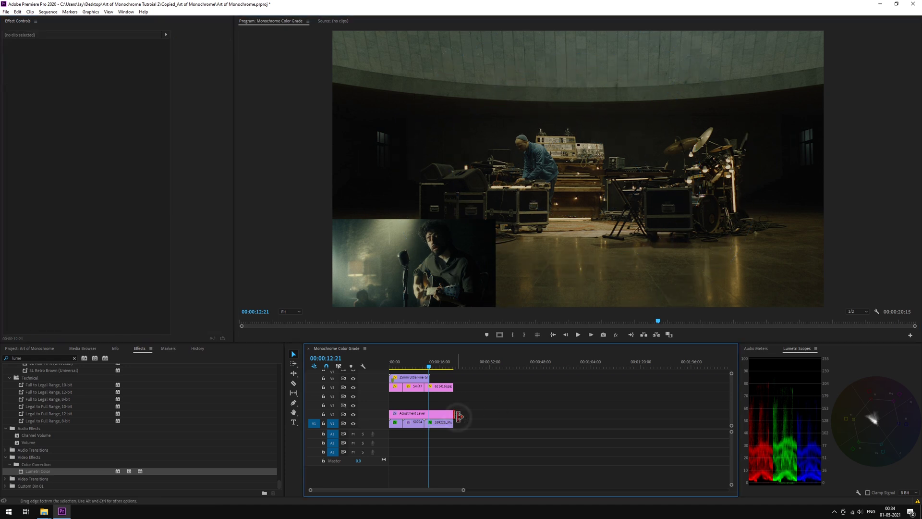
pyautogui.click(442, 422)
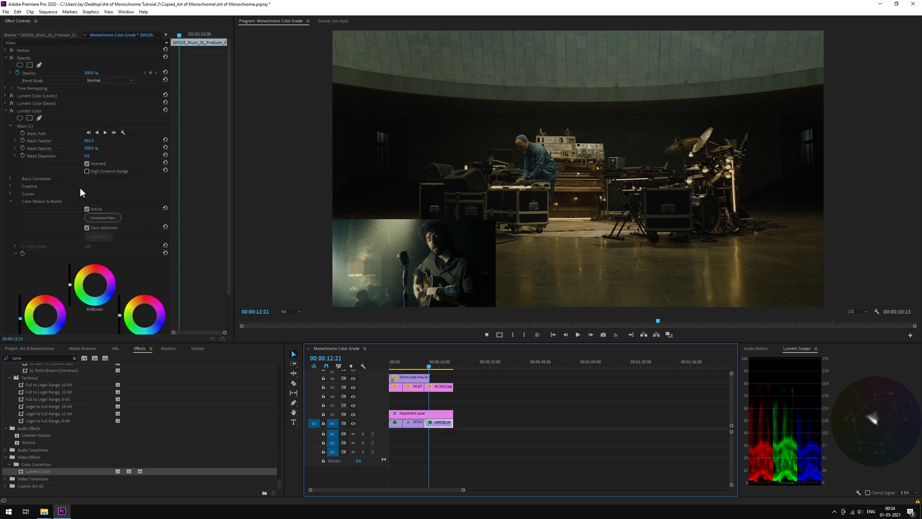
# - Rename the masked Lumetri Color effect to 'Lumetri Color (Mask)'
pyautogui.rightClick(36, 111)
pyautogui.click(41, 113)
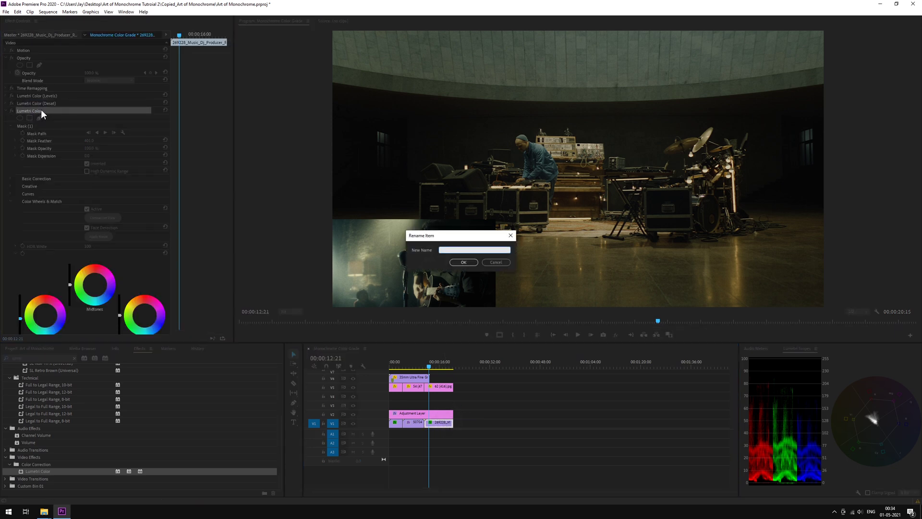
pyautogui.write('Mask')
pyautogui.press('Return')
pyautogui.click(6, 111)
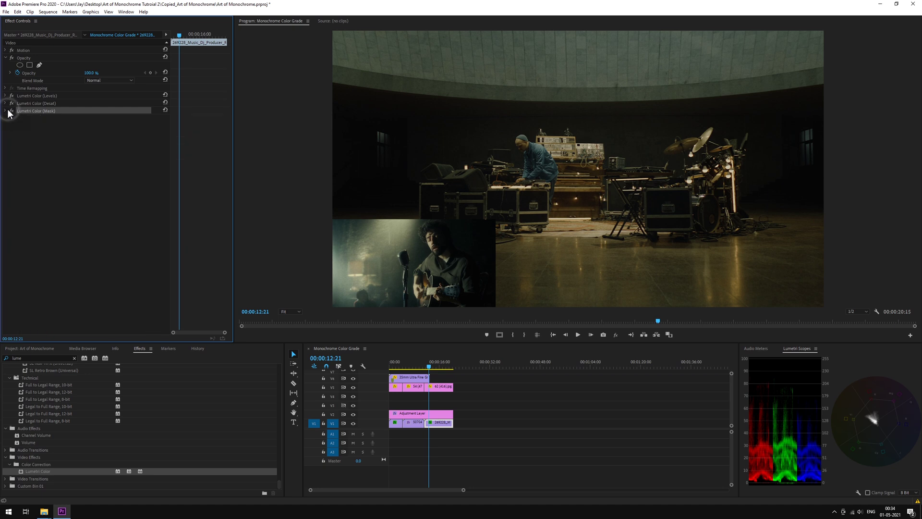
# - Paste the 50704 clip's VR Glow effect onto the DJ clip
pyautogui.click(414, 422)
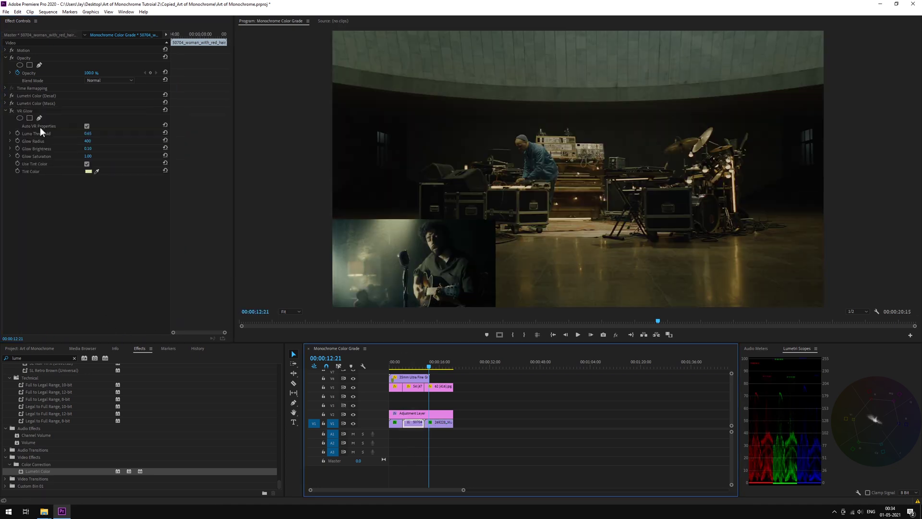
pyautogui.click(27, 111)
pyautogui.click(436, 422)
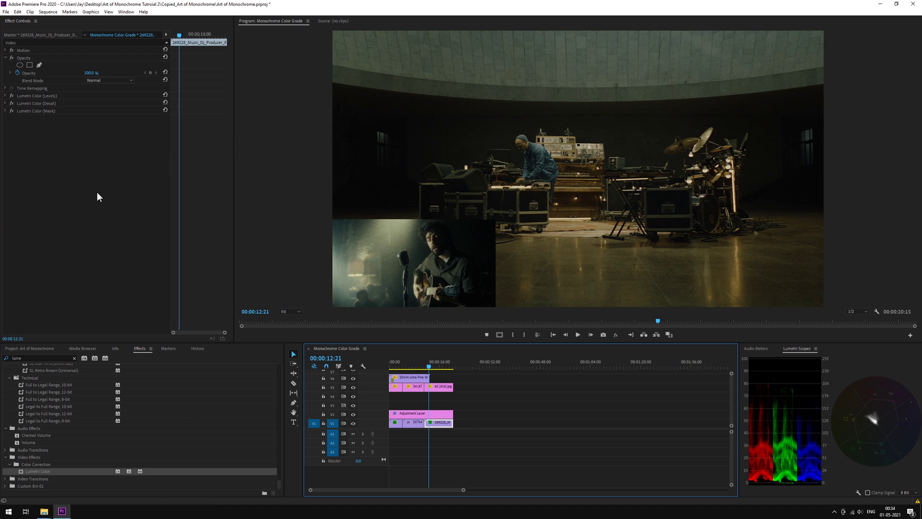
pyautogui.hotkey('ctrl', 'v')
pyautogui.click(103, 306)
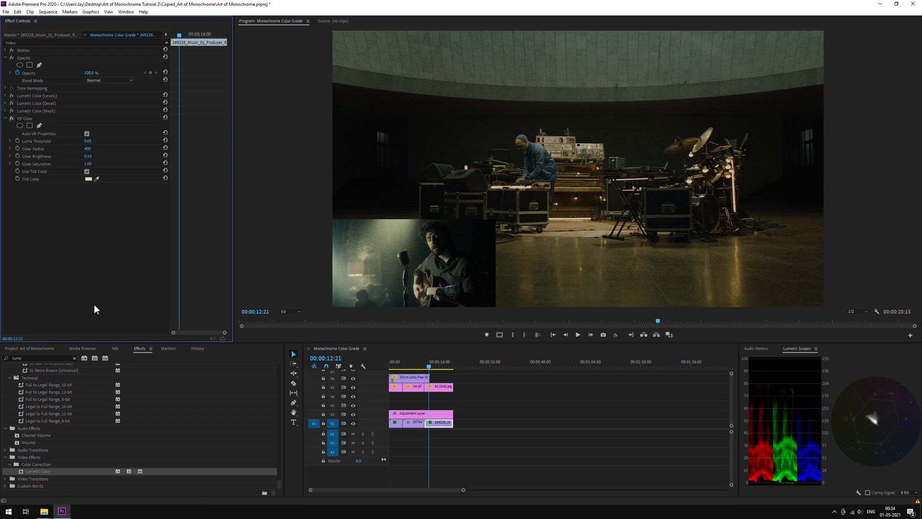
# - Set VR Glow Luma Threshold to 0.50 and Glow Brightness to 0.20
pyautogui.click(88, 141)
pyautogui.write('.5')
pyautogui.press('Return')
pyautogui.click(89, 156)
pyautogui.write('.2')
pyautogui.press('Return')
# - Lower Luma Threshold to 0.40, then 0.30, and raise Glow Saturation
pyautogui.click(88, 141)
pyautogui.write('.40')
pyautogui.press('Return')
pyautogui.click(91, 142)
pyautogui.write('.3')
pyautogui.press('Return')
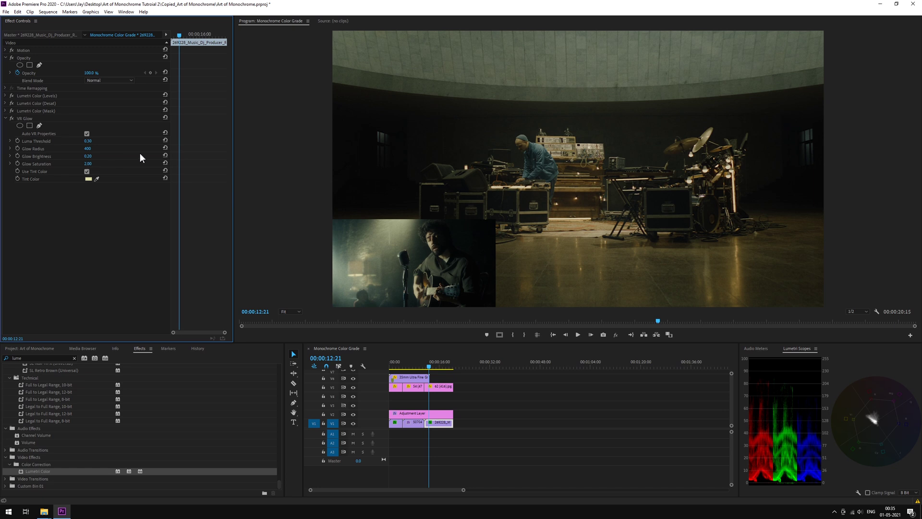
pyautogui.click(83, 163)
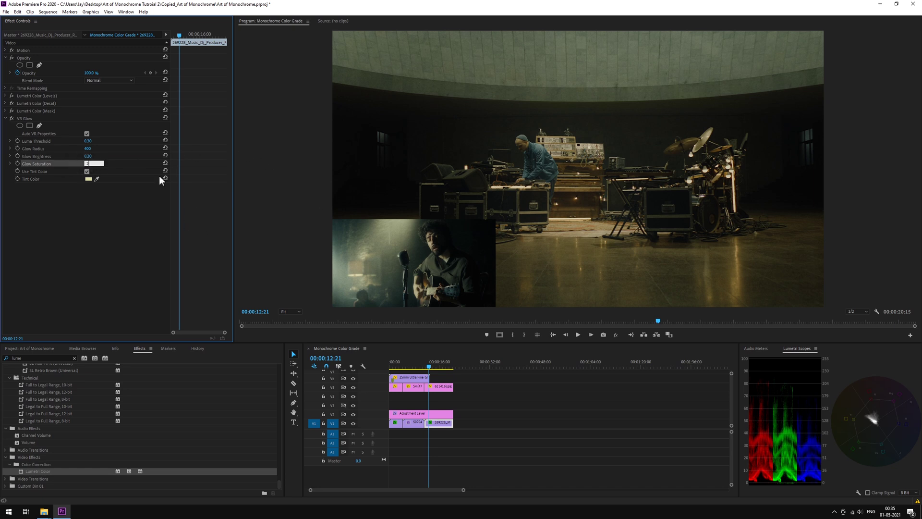
pyautogui.moveTo(431, 366); pyautogui.dragTo(447, 366)
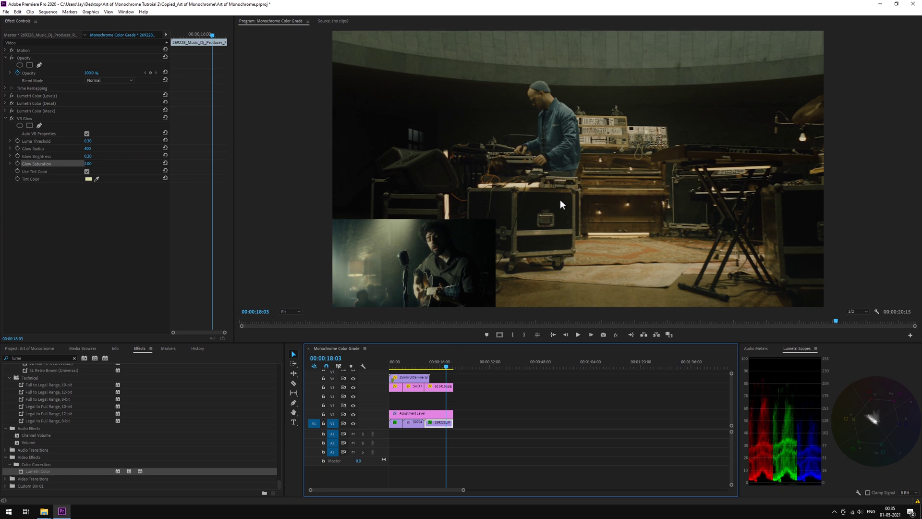
# - In the Desat Lumetri's curves, nudge the left Hue vs Hue point right and add a right-end point
pyautogui.click(6, 119)
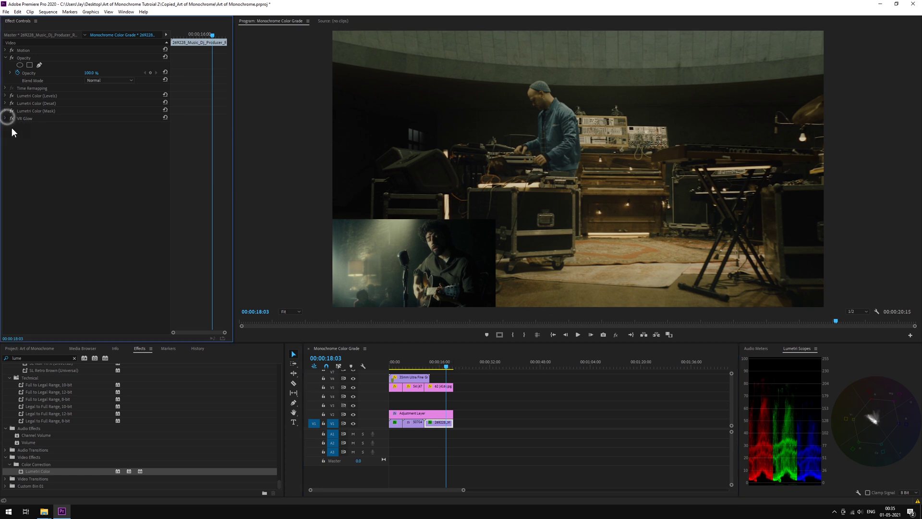
pyautogui.click(6, 102)
pyautogui.scroll(-10, 96, 192)
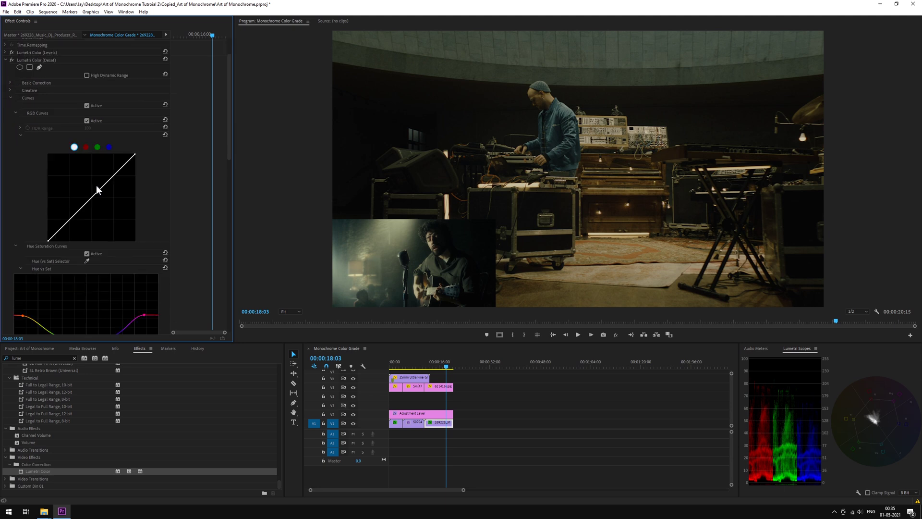
pyautogui.scroll(-3, 100, 231)
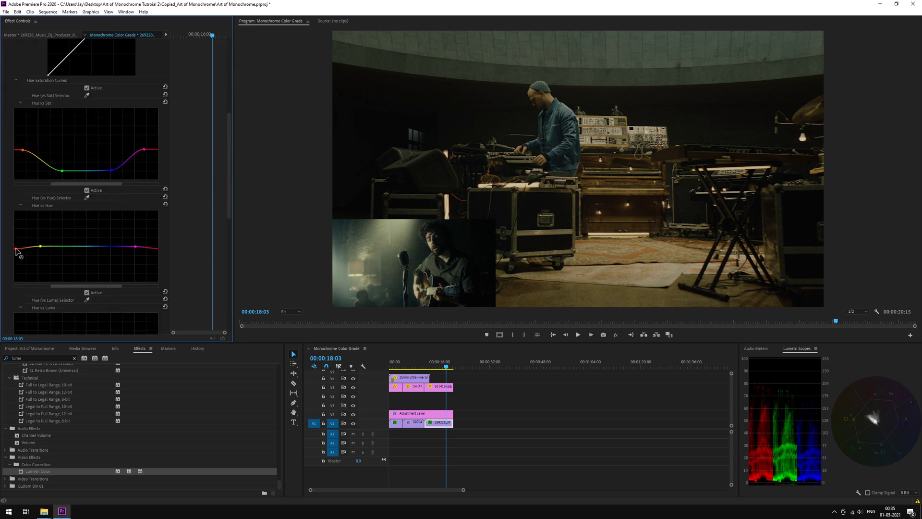
pyautogui.click(16, 249)
pyautogui.moveTo(16, 249); pyautogui.dragTo(18, 249)
pyautogui.click(149, 247)
# - Zoom the preview to 150% on the man's head, shift the right Hue vs Hue point, and raise a Hue vs Sat point
pyautogui.click(290, 311)
pyautogui.click(288, 366)
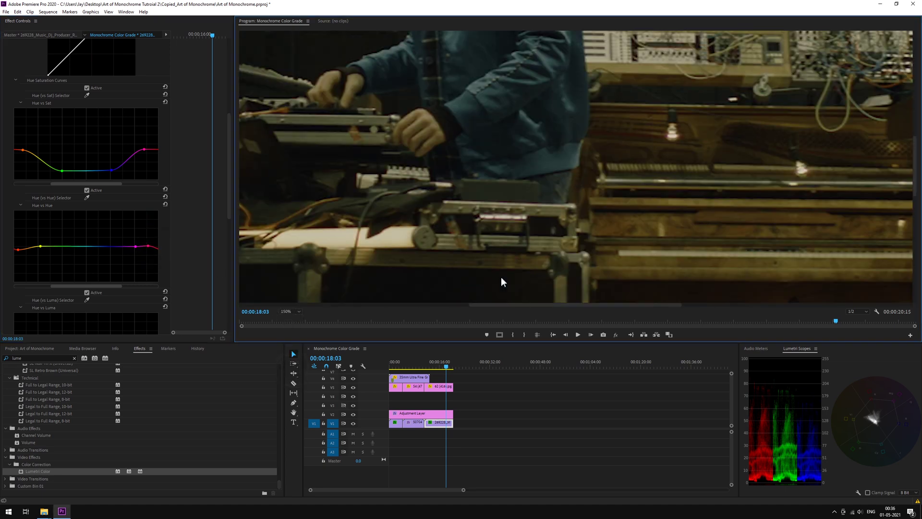
pyautogui.moveTo(915, 198); pyautogui.dragTo(908, 127)
pyautogui.moveTo(151, 248); pyautogui.dragTo(157, 247)
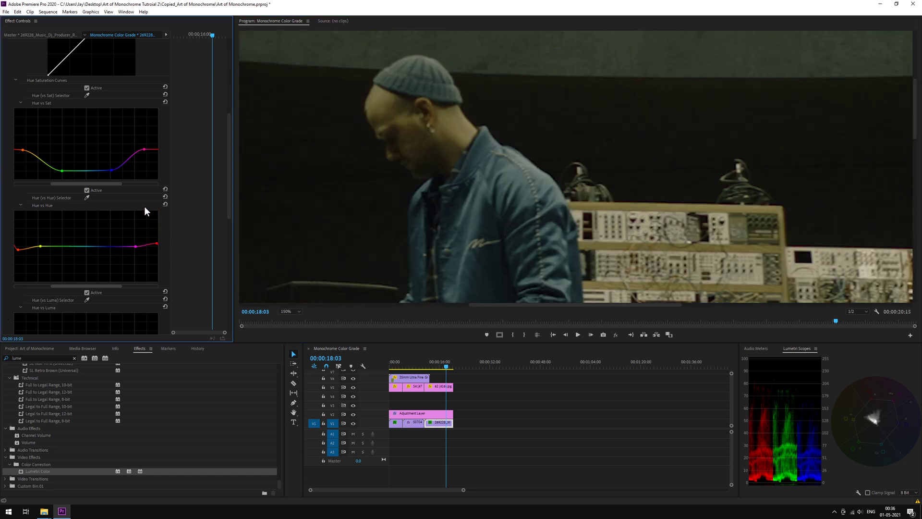
pyautogui.moveTo(146, 151); pyautogui.dragTo(149, 146)
pyautogui.moveTo(18, 249); pyautogui.dragTo(21, 248)
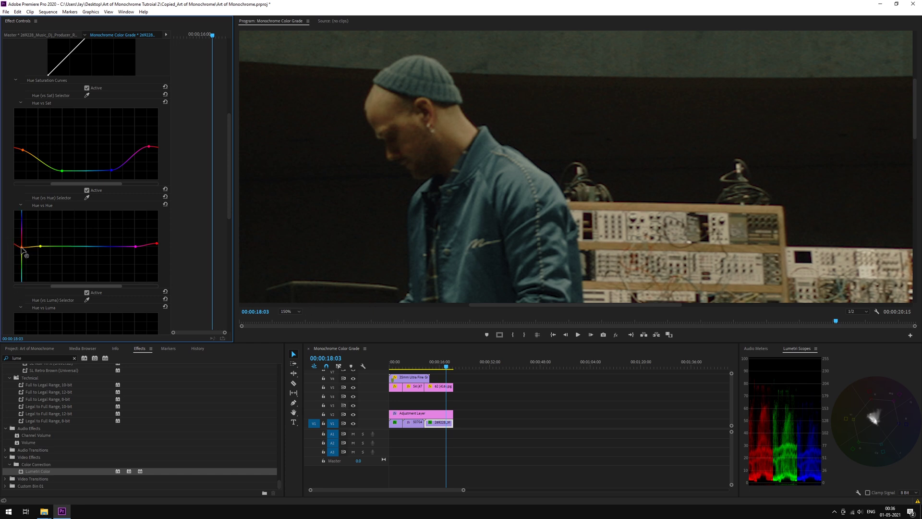
# - Return the preview to Fit and fine-tune both Hue vs Hue end points
pyautogui.click(290, 315)
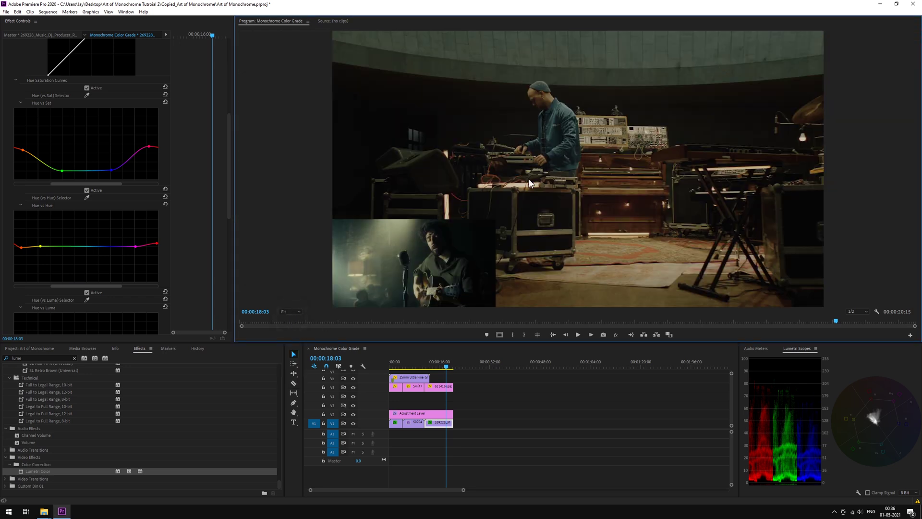
pyautogui.moveTo(21, 247); pyautogui.dragTo(19, 249)
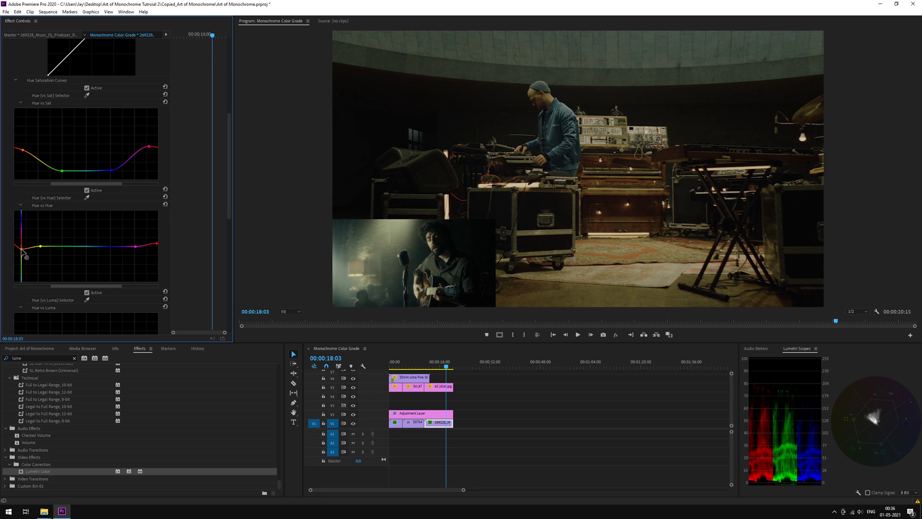
pyautogui.moveTo(156, 243); pyautogui.dragTo(157, 242)
pyautogui.click(292, 318)
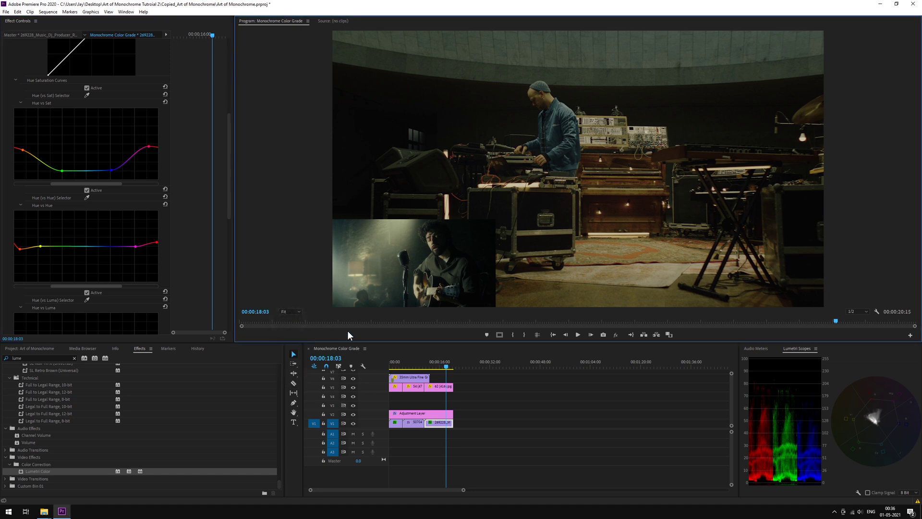
# - Compare the grade by toggling Global FX Mute off and on, then collapse Lumetri Color (Desat)
pyautogui.click(615, 336)
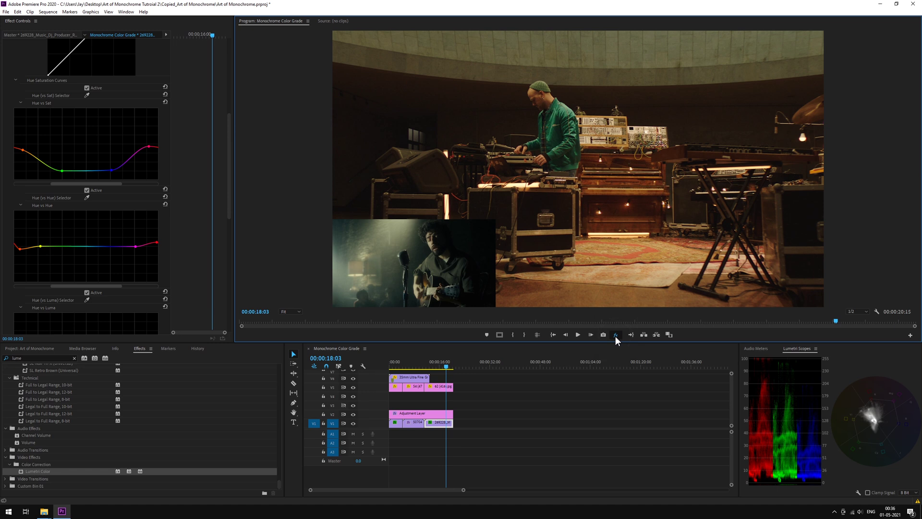
pyautogui.click(616, 336)
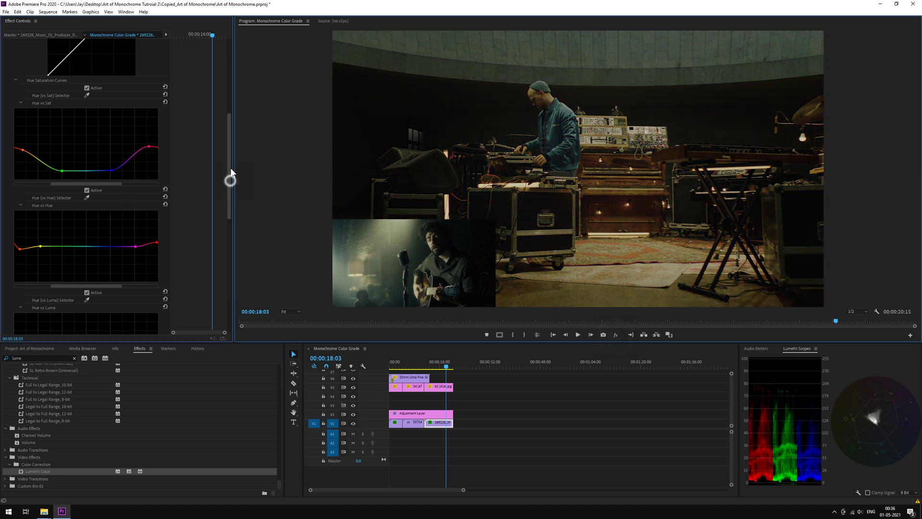
pyautogui.moveTo(231, 179); pyautogui.dragTo(3, 114)
pyautogui.click(6, 104)
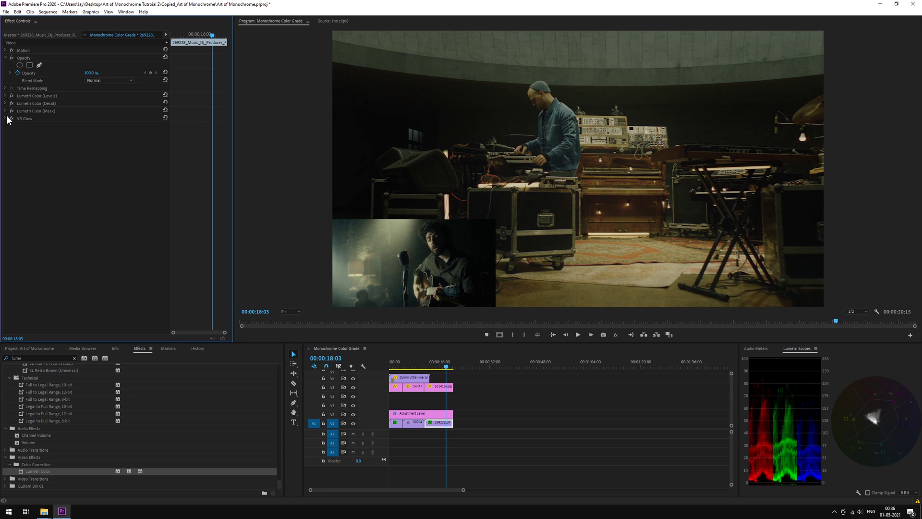
# - Paste a second 35mm Ultra Fine Grain copy after the first on V6, trim its end, and save
pyautogui.click(411, 377)
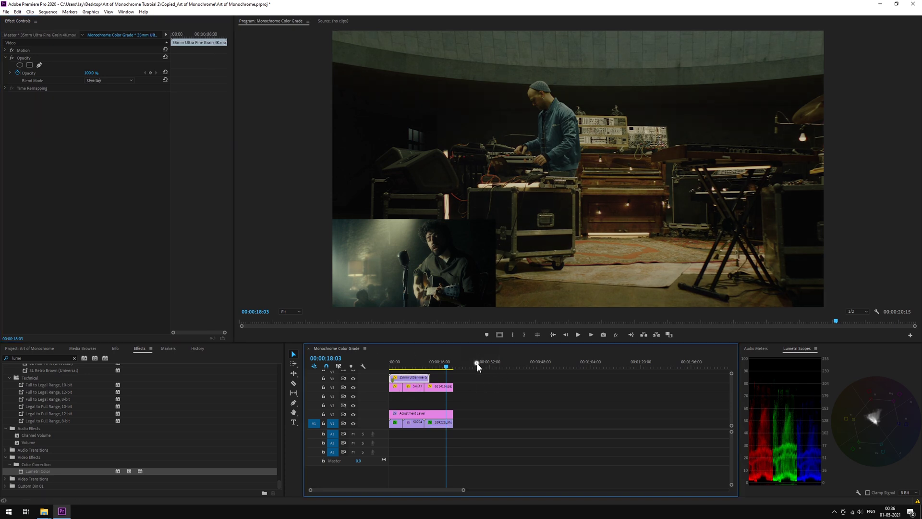
pyautogui.click(476, 362)
pyautogui.hotkey('ctrl', 'v')
pyautogui.moveTo(495, 422); pyautogui.dragTo(453, 377)
pyautogui.click(448, 424)
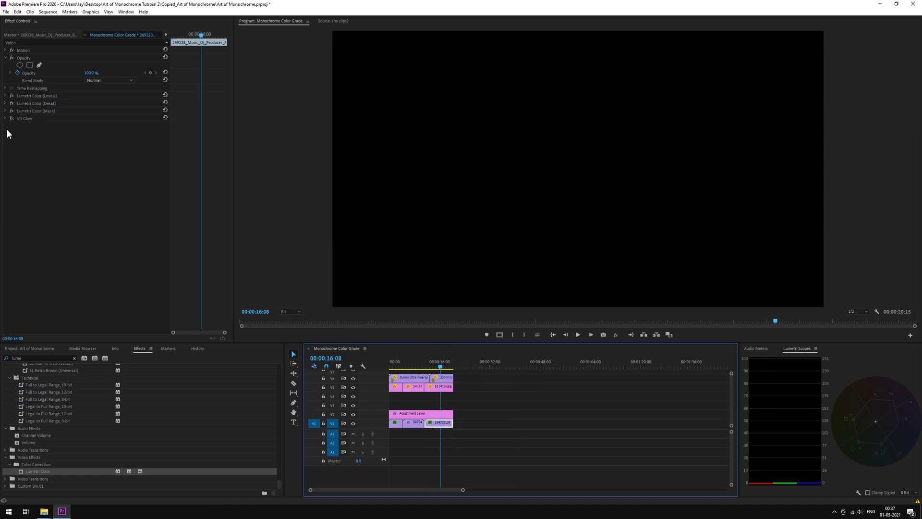
pyautogui.hotkey('ctrl', 's')
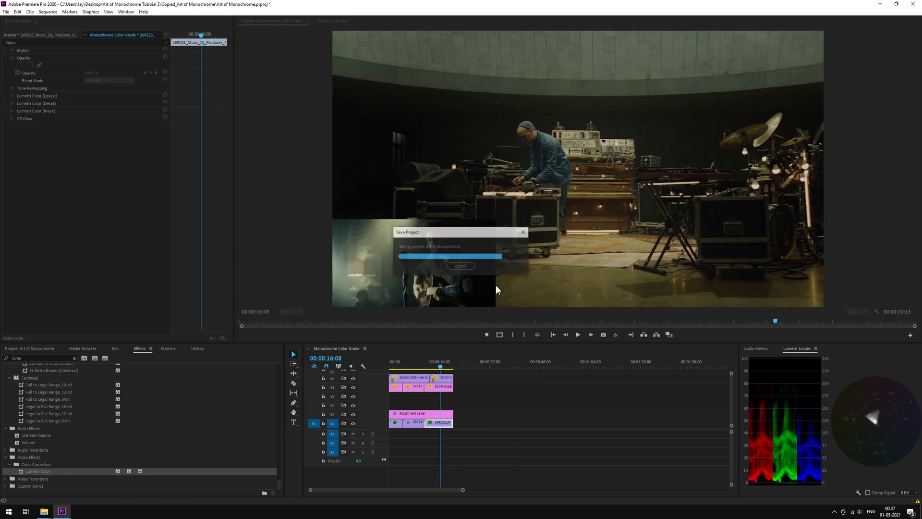